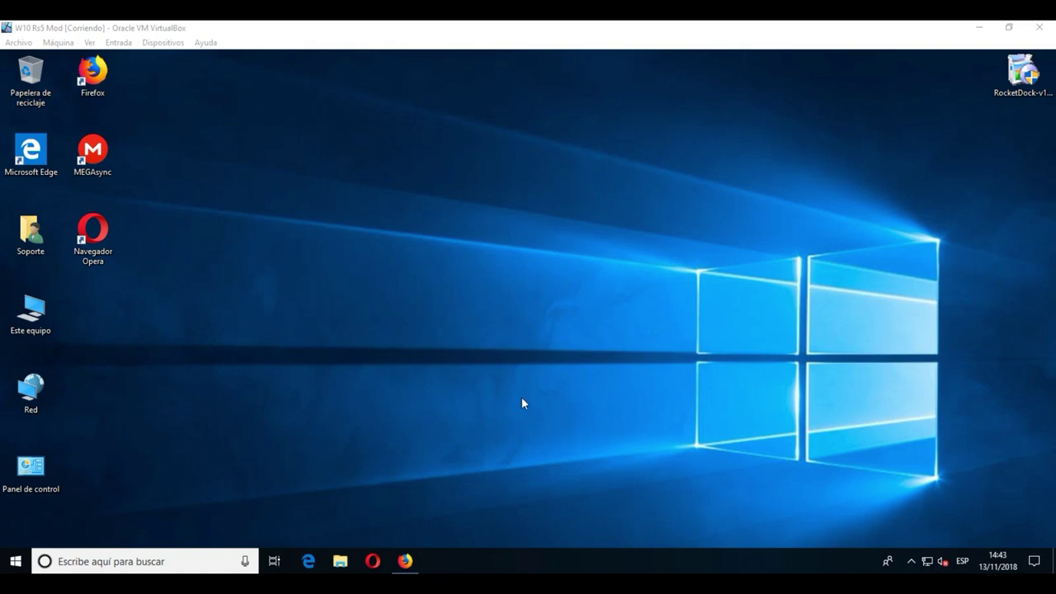
Step: Bring up Firefox and search Google for "rocketdock"
{"action": "left_click", "coordinate": [407, 562]}
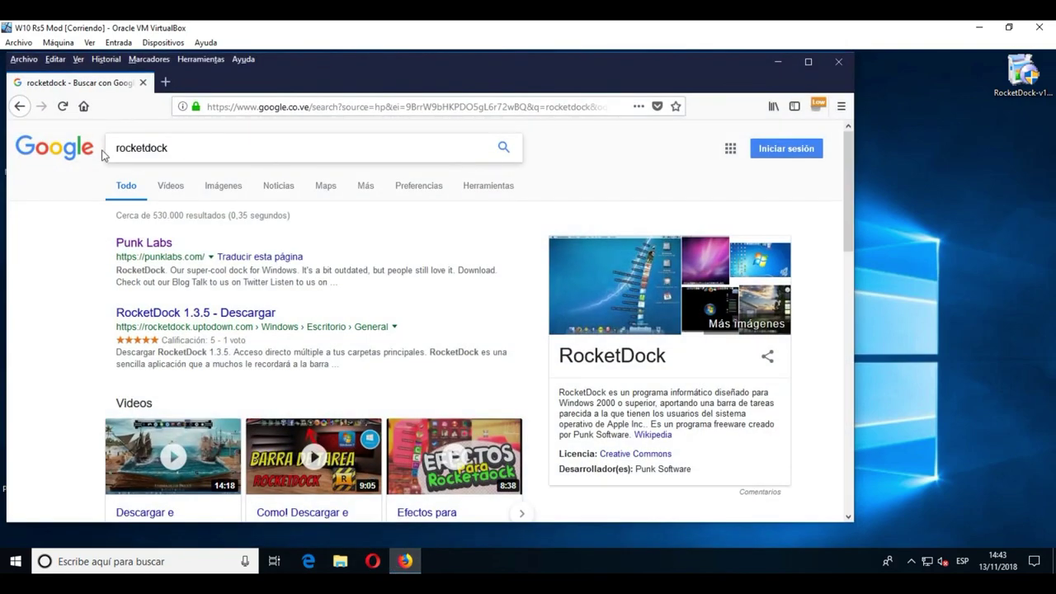
{"action": "left_click", "coordinate": [183, 149]}
{"action": "left_click_drag", "start_coordinate": [140, 154], "coordinate": [115, 153]}
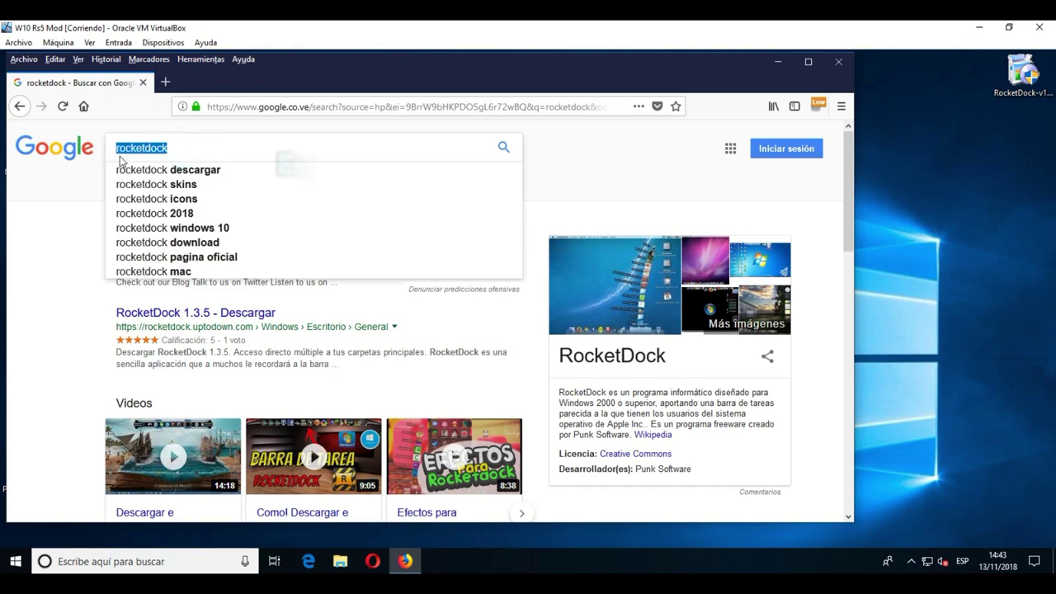
{"action": "left_click", "coordinate": [188, 148]}
{"action": "key", "text": "Return"}
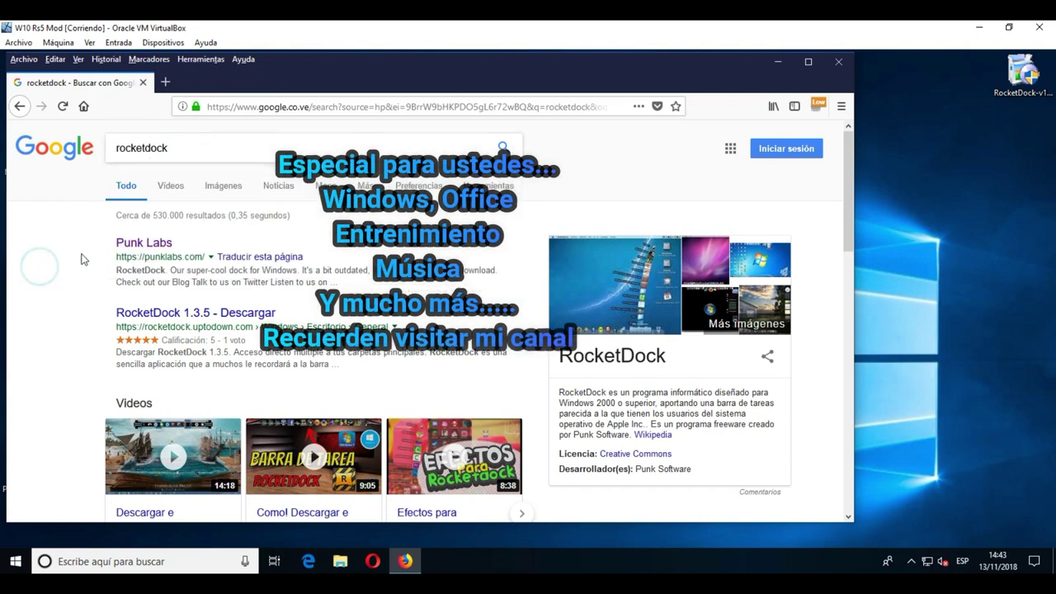
Step: Open the Punk Labs site from the results, locate its RocketDock download section, and close the browser
{"action": "left_click", "coordinate": [148, 246]}
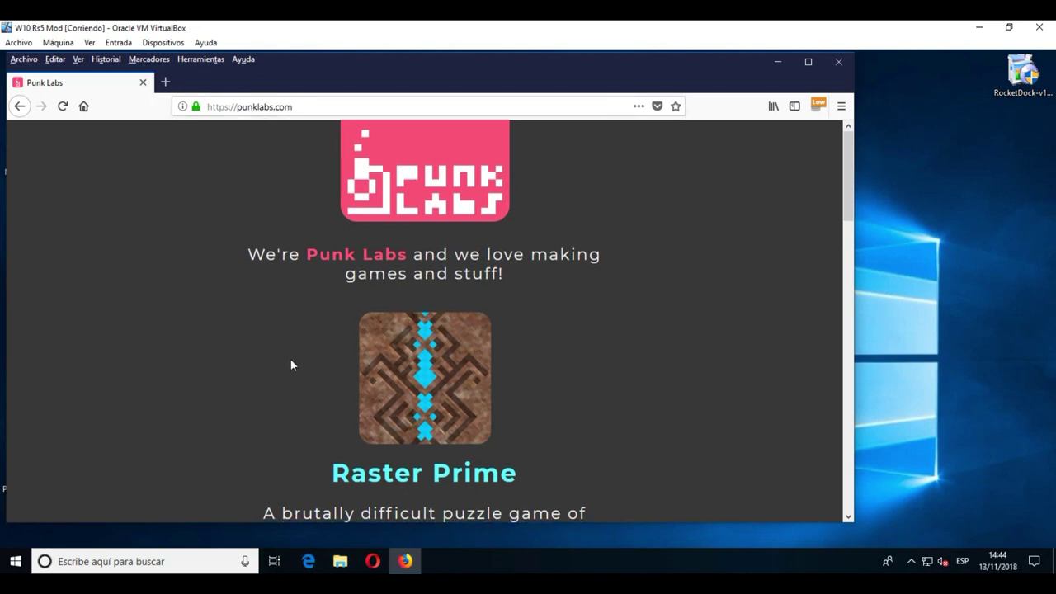
{"action": "scroll", "coordinate": [291, 364], "scroll_direction": "down", "scroll_amount": 4}
{"action": "scroll", "coordinate": [291, 365], "scroll_direction": "down", "scroll_amount": 15}
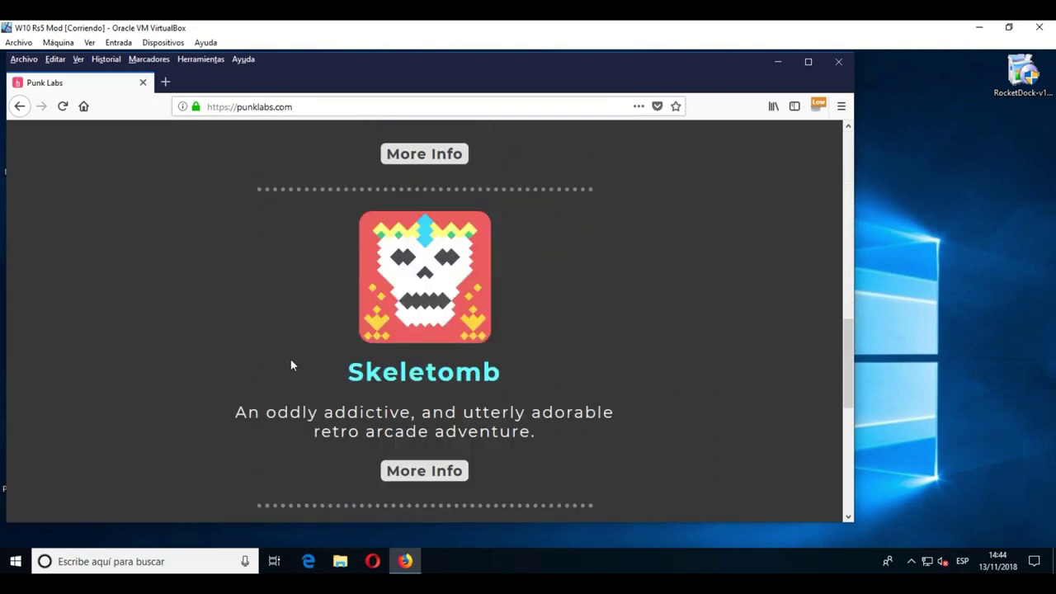
{"action": "scroll", "coordinate": [336, 265], "scroll_direction": "up", "scroll_amount": 1}
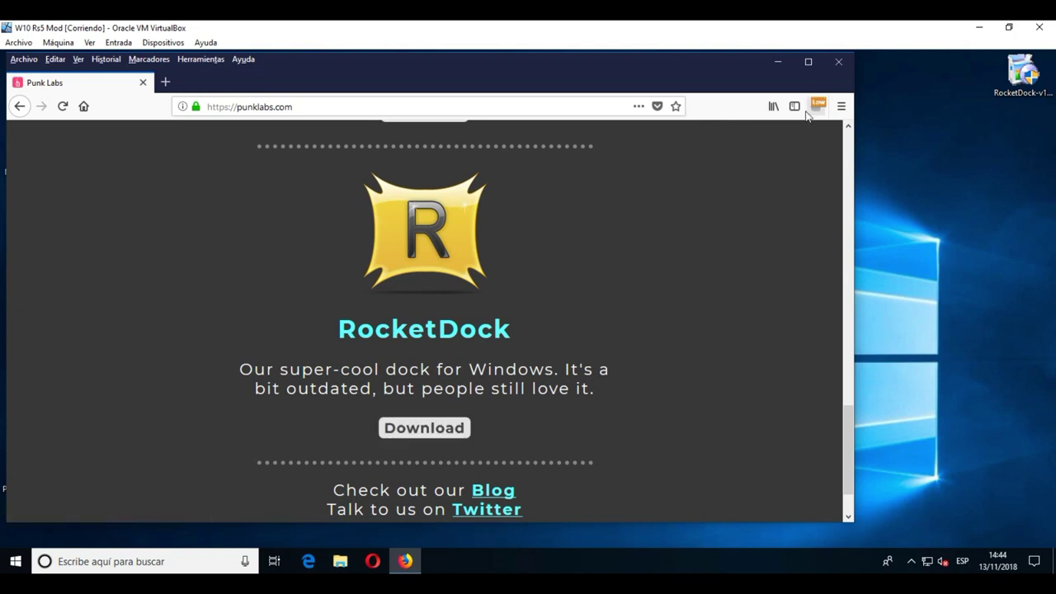
{"action": "left_click", "coordinate": [838, 62]}
Step: Move the RocketDock-v1.3.5 installer toward the middle of the desktop and run it, allowing it to make changes to the device
{"action": "left_click_drag", "start_coordinate": [1036, 76], "coordinate": [477, 155]}
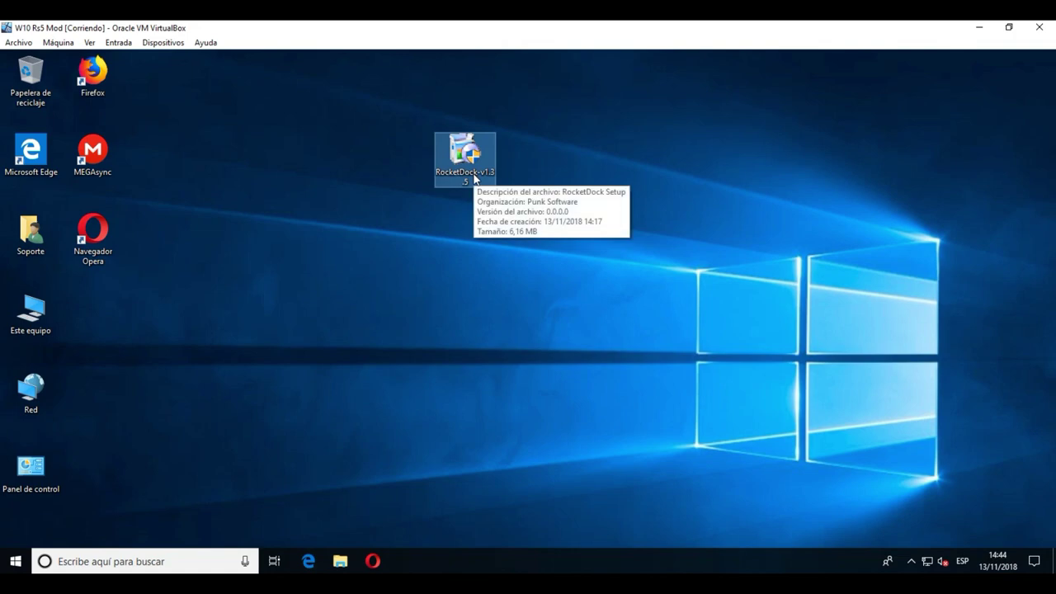
{"action": "double_click", "coordinate": [468, 159]}
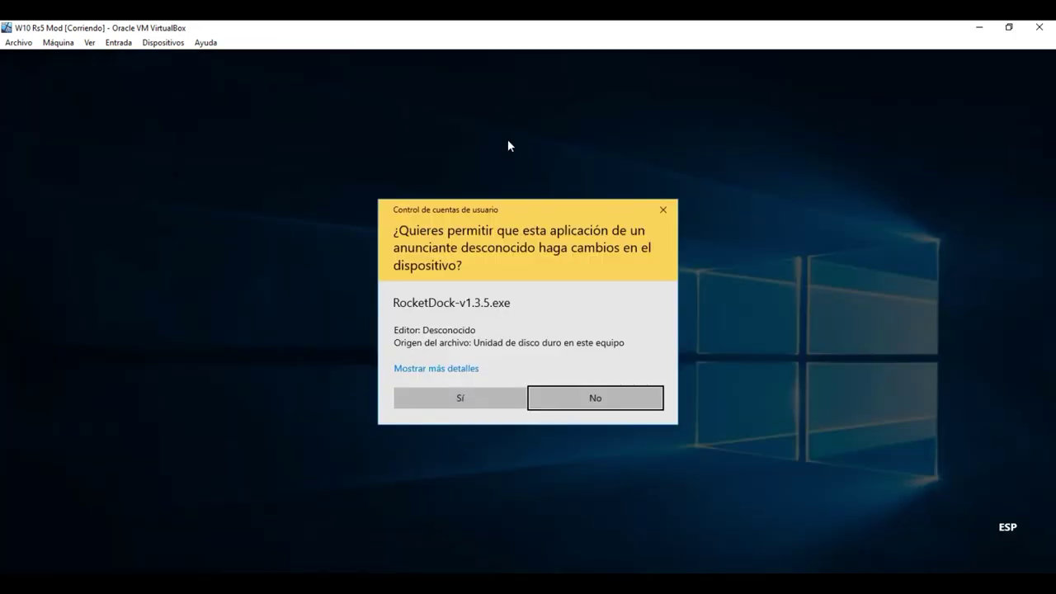
{"action": "left_click", "coordinate": [429, 400]}
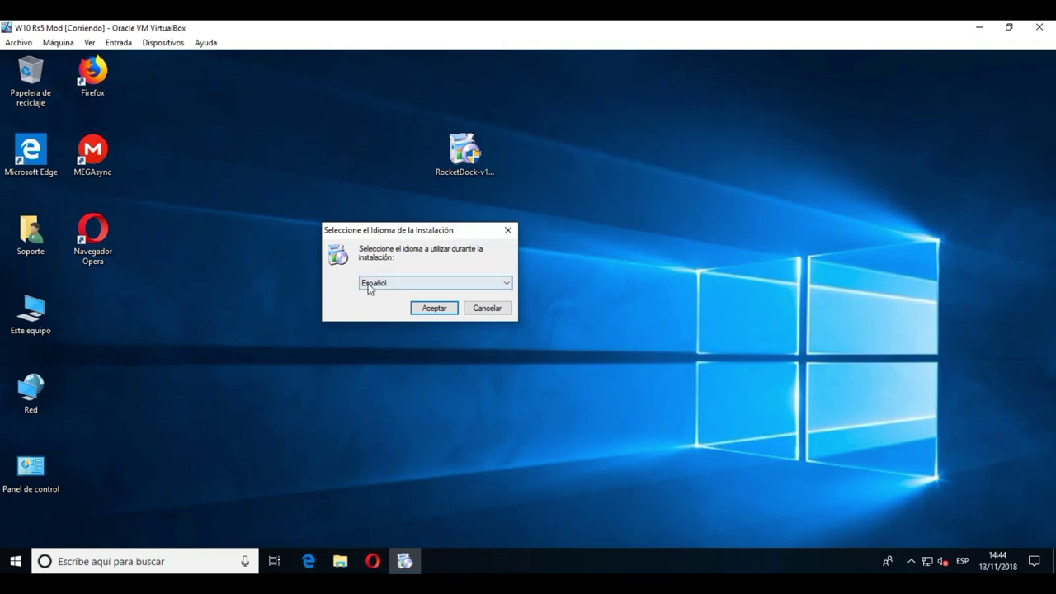
Step: Choose Español as the installation language and accept it
{"action": "left_click", "coordinate": [422, 284]}
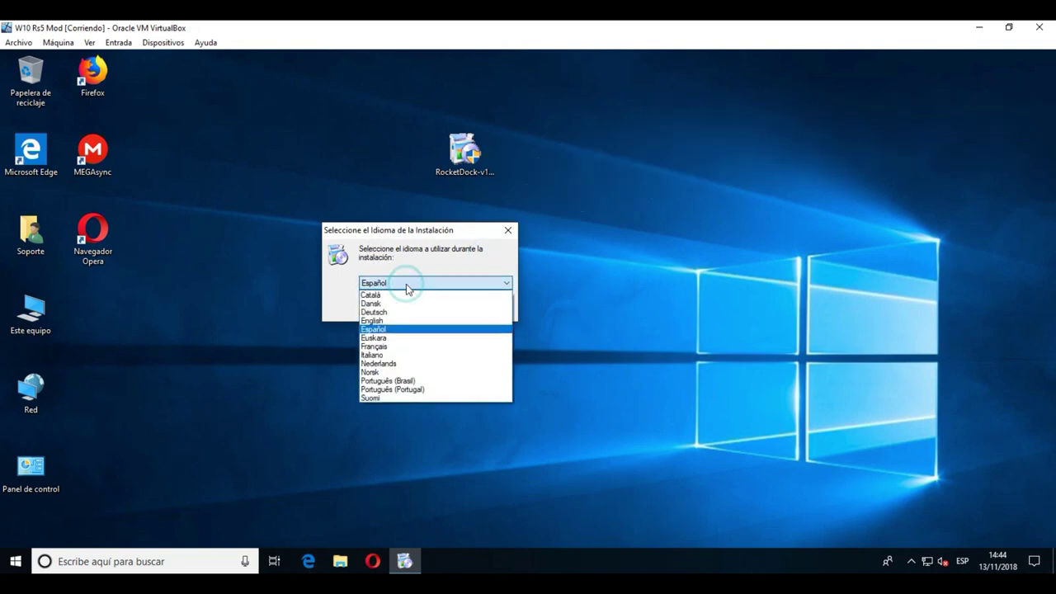
{"action": "left_click", "coordinate": [380, 331]}
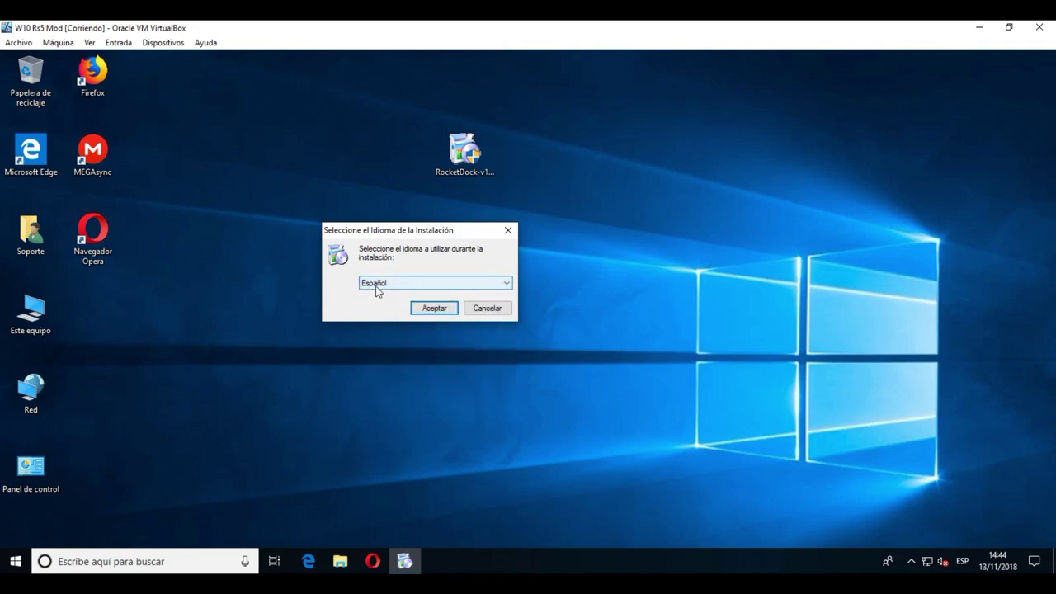
{"action": "left_click", "coordinate": [385, 285]}
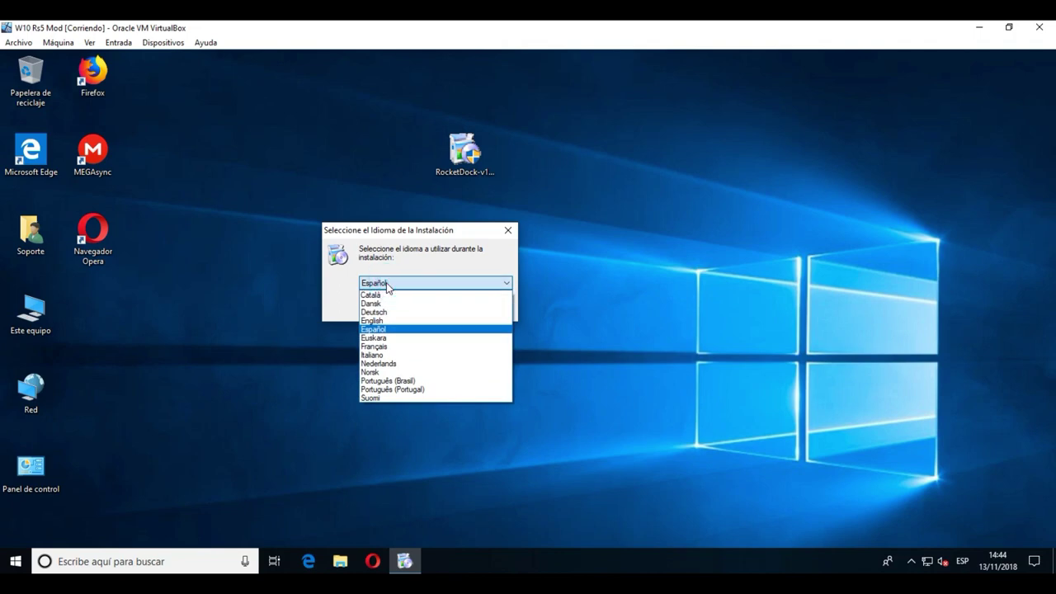
{"action": "left_click", "coordinate": [400, 239]}
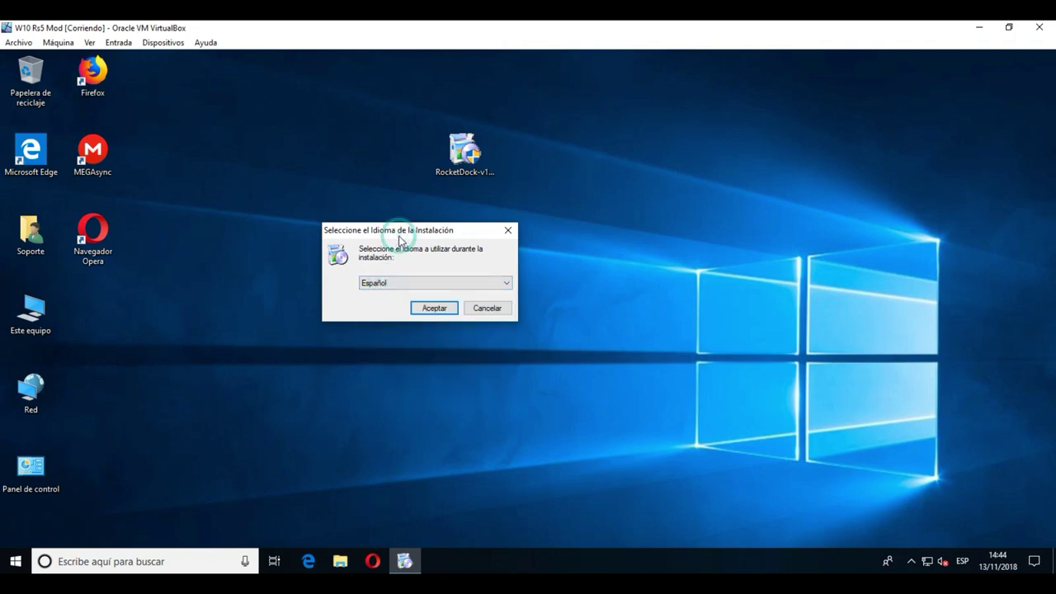
{"action": "left_click", "coordinate": [426, 311]}
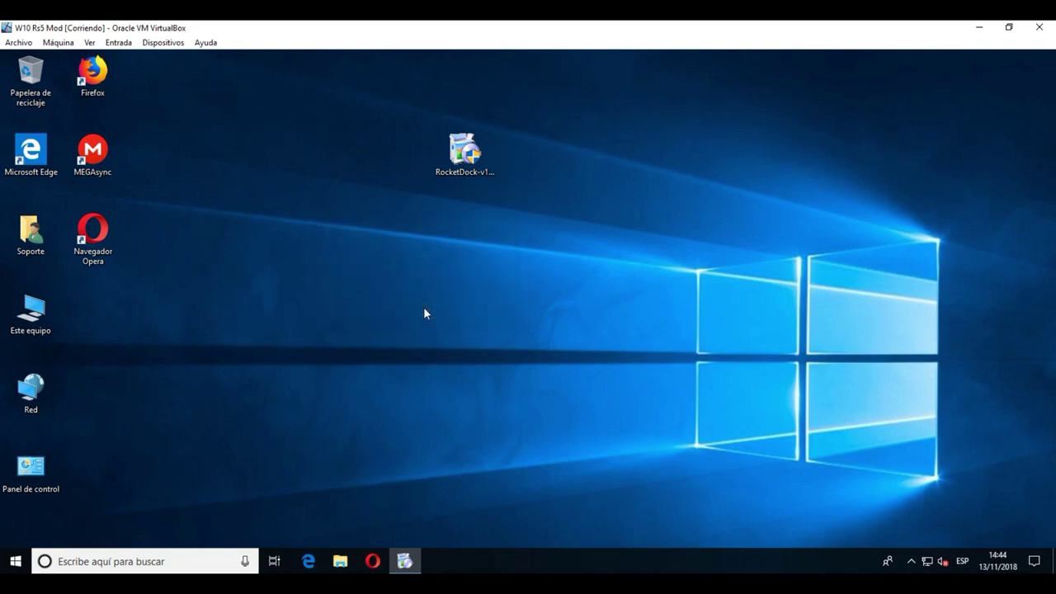
Step: Continue past the RocketDock setup welcome page and accept the licence agreement
{"action": "left_click_drag", "start_coordinate": [498, 178], "coordinate": [363, 106]}
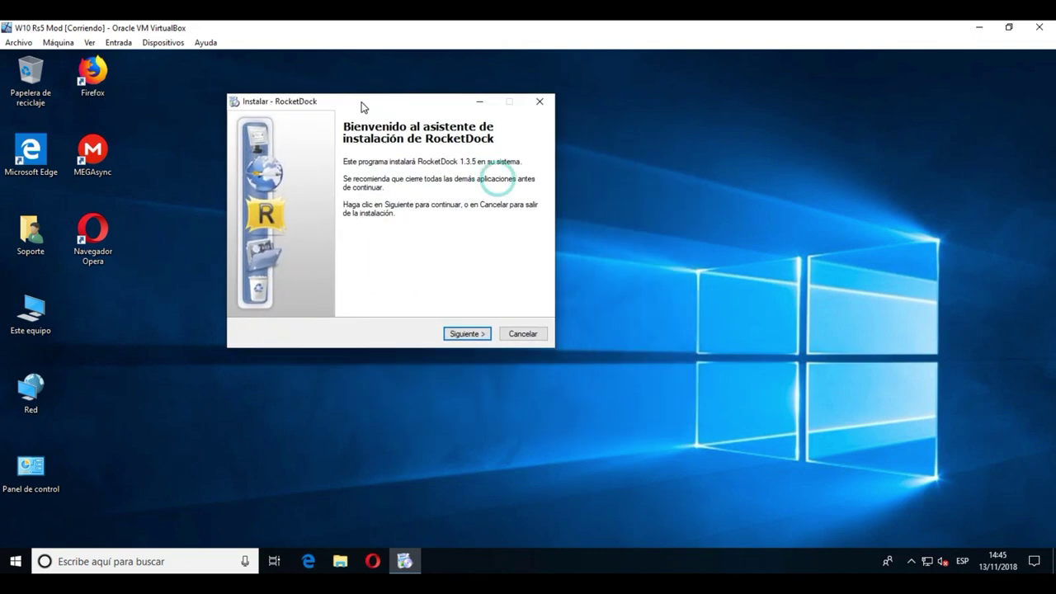
{"action": "left_click", "coordinate": [460, 336]}
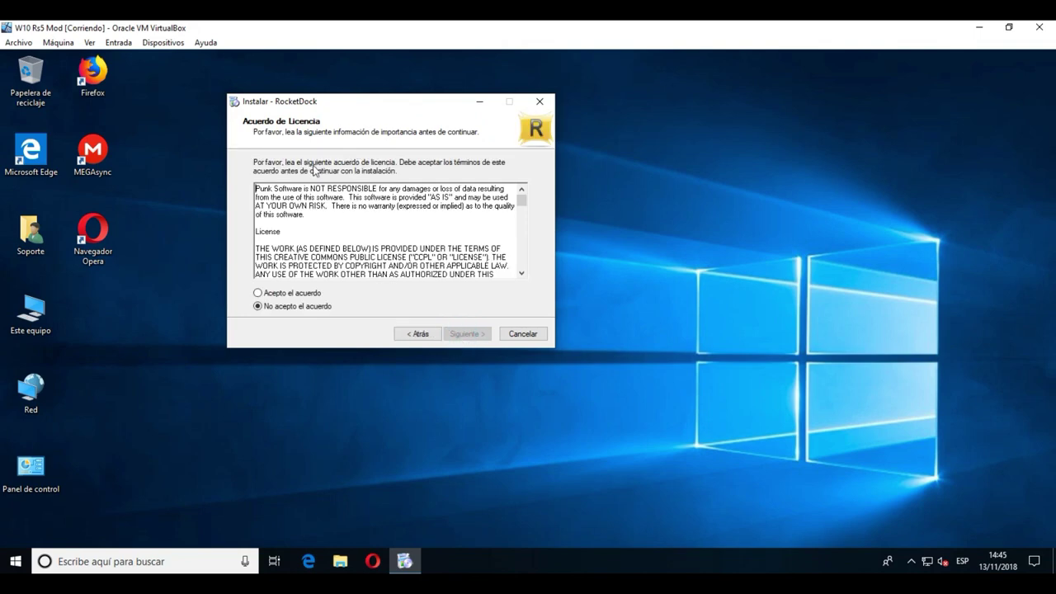
{"action": "left_click", "coordinate": [264, 294]}
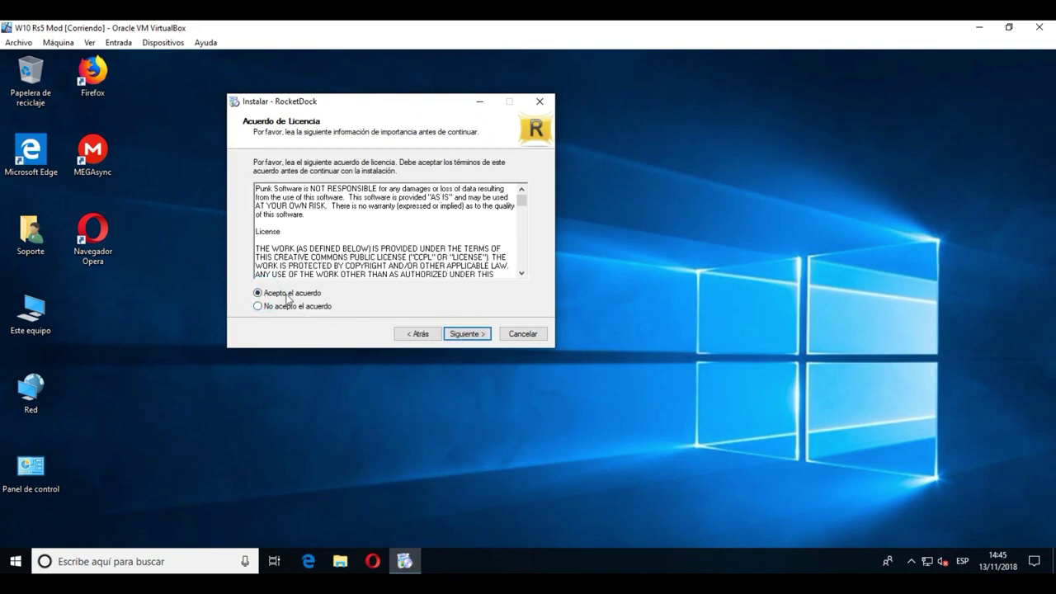
{"action": "left_click", "coordinate": [465, 335]}
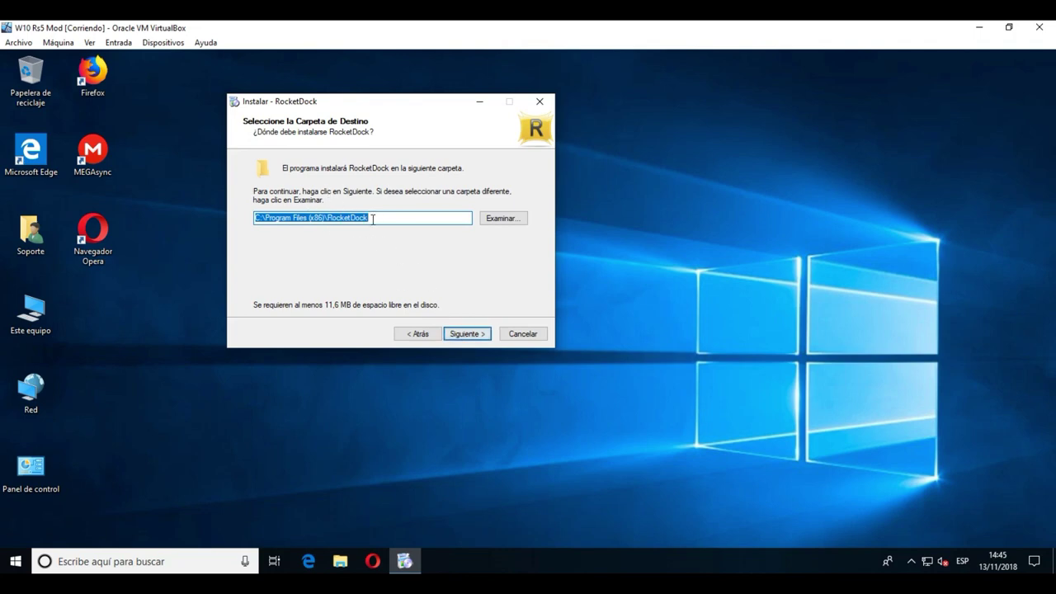
Step: Install RocketDock in C:\Program Files (x86)\RocketDock with a desktop icon, and finish the setup wizard
{"action": "left_click", "coordinate": [373, 220]}
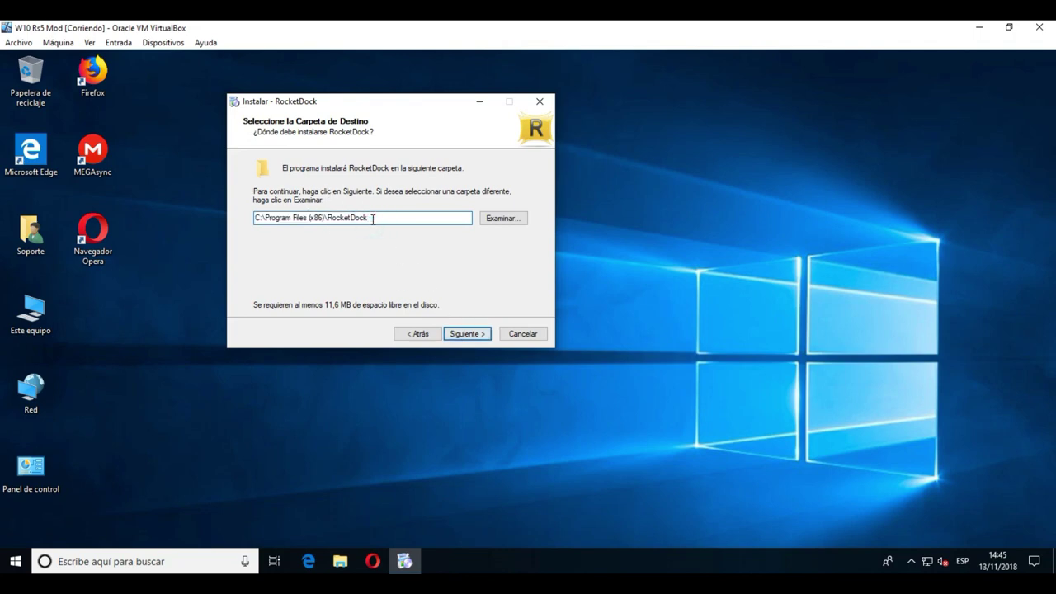
{"action": "left_click", "coordinate": [465, 333]}
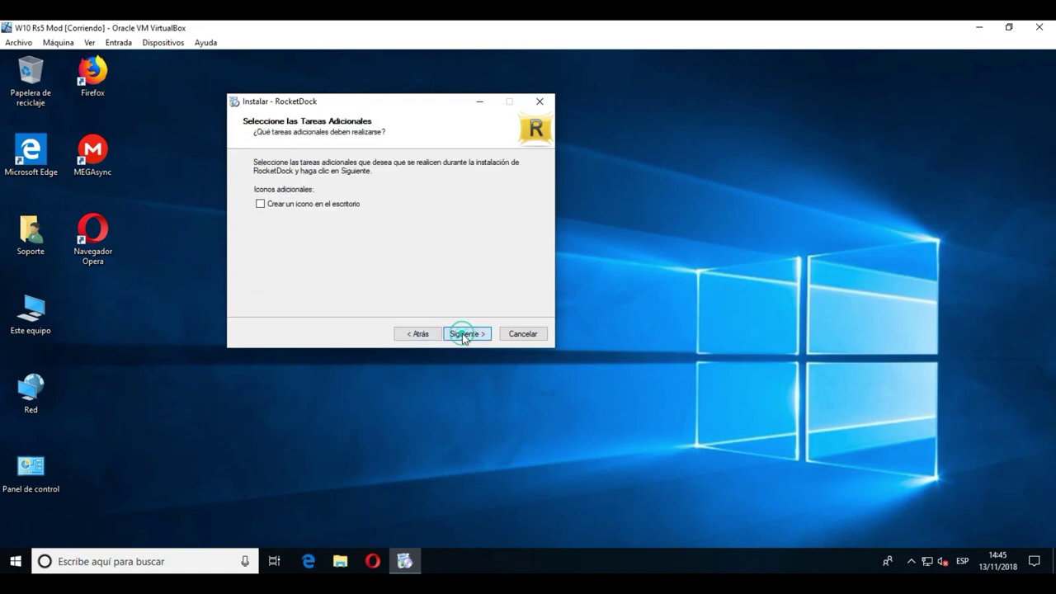
{"action": "left_click", "coordinate": [262, 205]}
{"action": "left_click", "coordinate": [482, 335]}
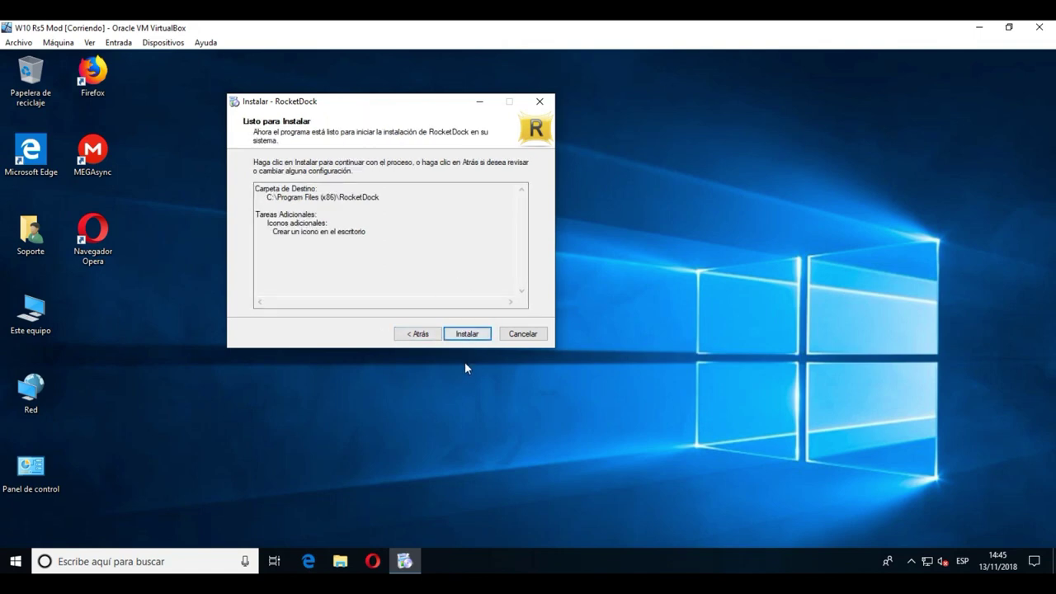
{"action": "left_click", "coordinate": [466, 335]}
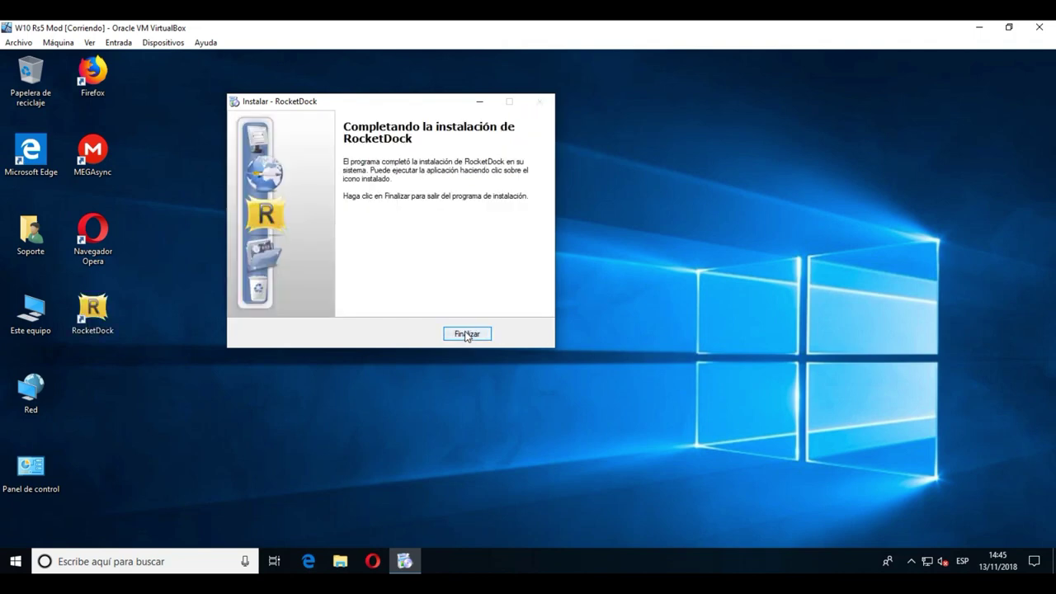
{"action": "left_click", "coordinate": [466, 333]}
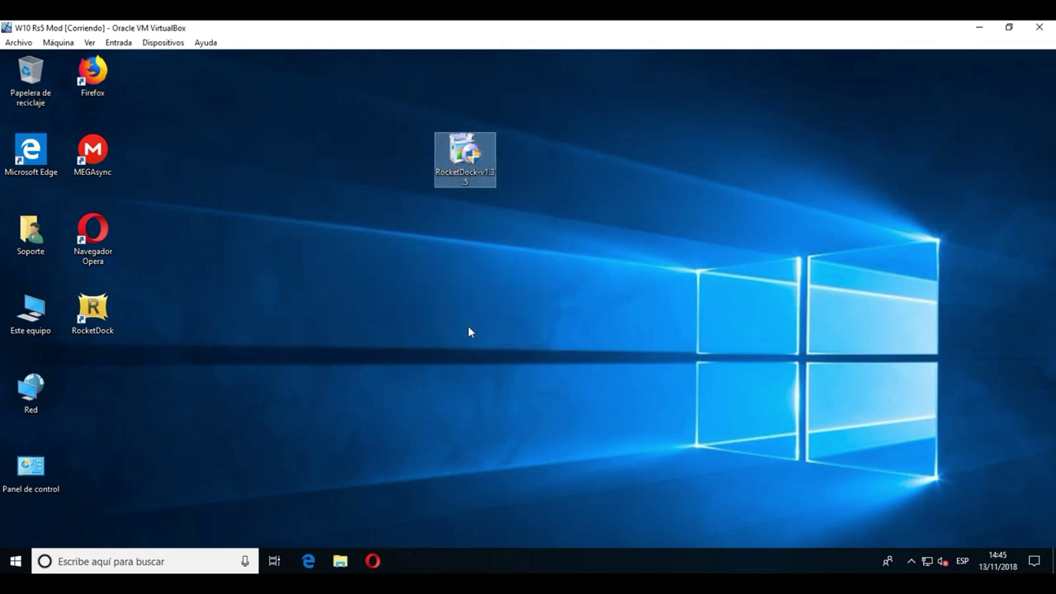
Step: Launch RocketDock from its desktop shortcut and open the Dock Settings window
{"action": "left_click", "coordinate": [475, 272]}
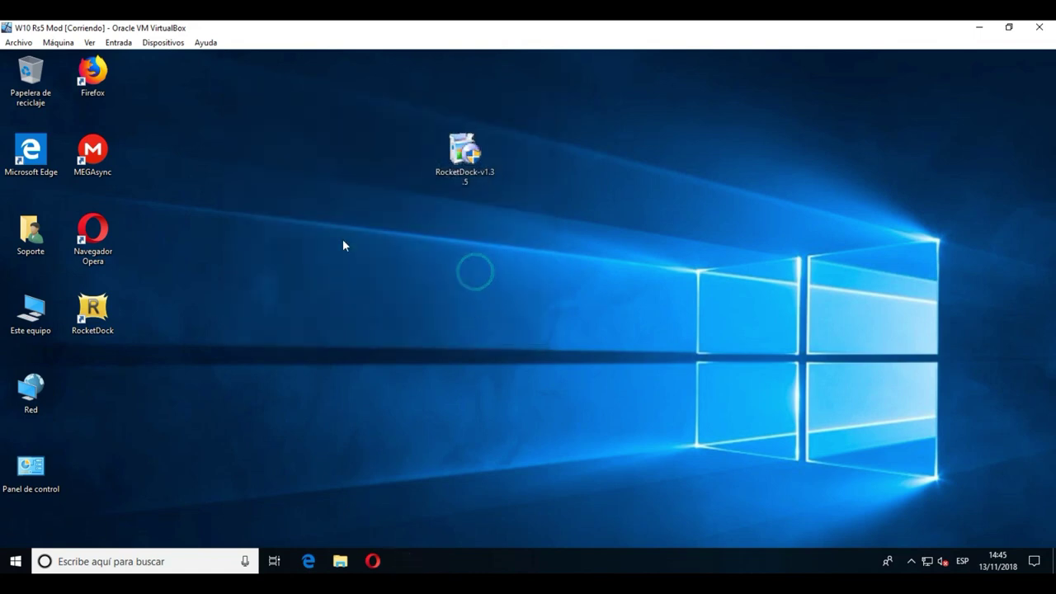
{"action": "double_click", "coordinate": [94, 310]}
{"action": "mouse_move", "coordinate": [495, 51]}
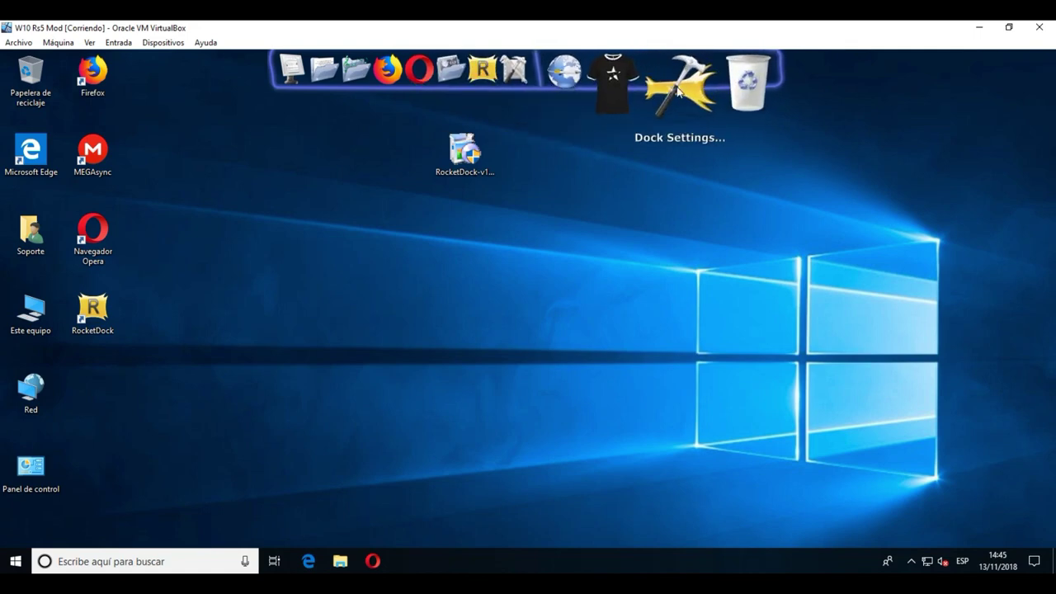
{"action": "left_click", "coordinate": [678, 91]}
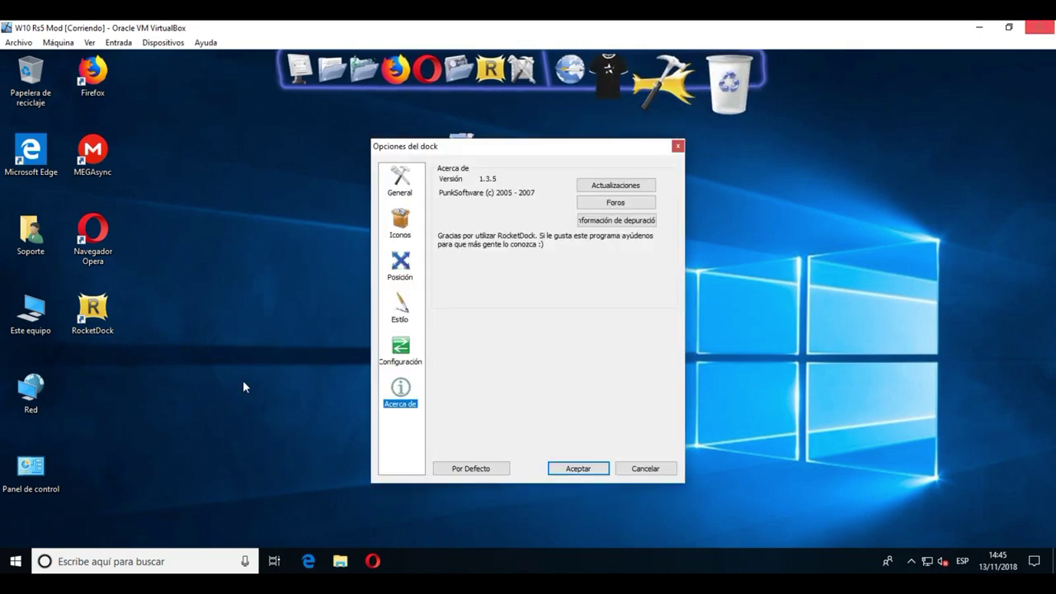
{"action": "left_click_drag", "start_coordinate": [514, 154], "coordinate": [485, 151]}
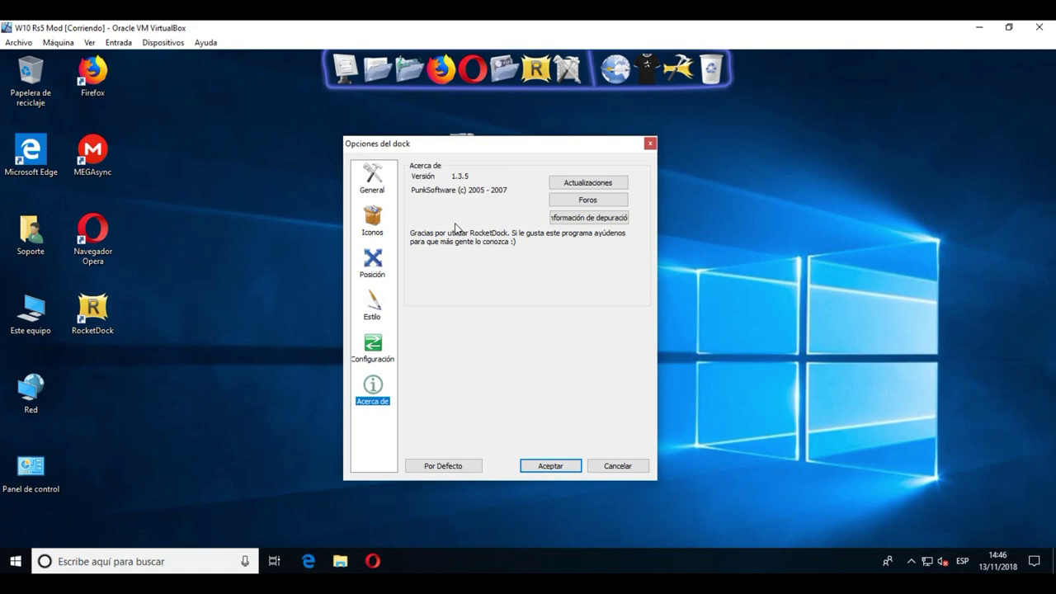
Step: Select Español as the dock's language in the General options
{"action": "left_click", "coordinate": [375, 188]}
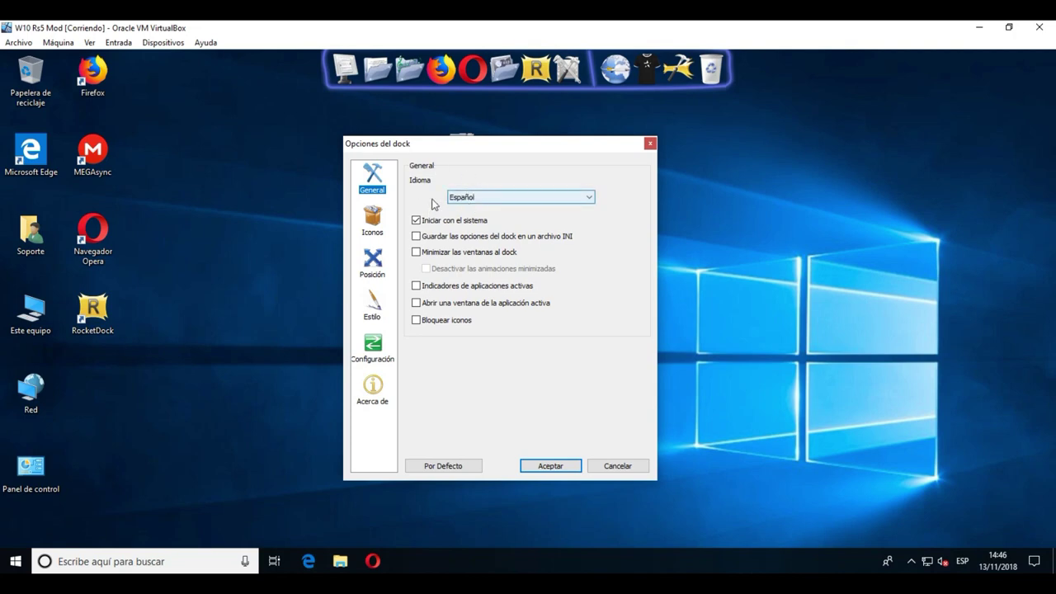
{"action": "left_click", "coordinate": [472, 197]}
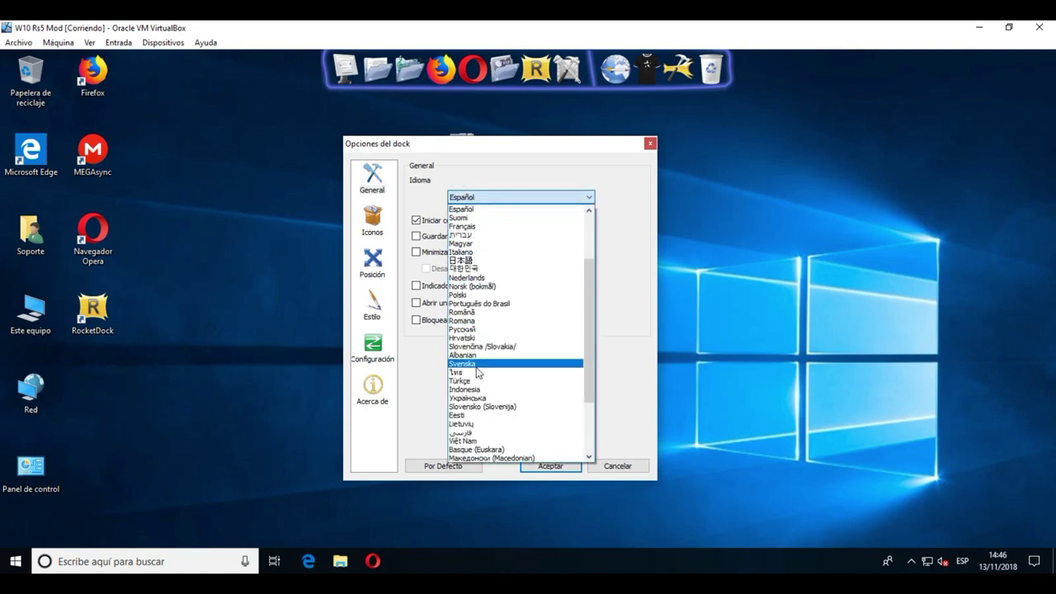
{"action": "left_click", "coordinate": [462, 208]}
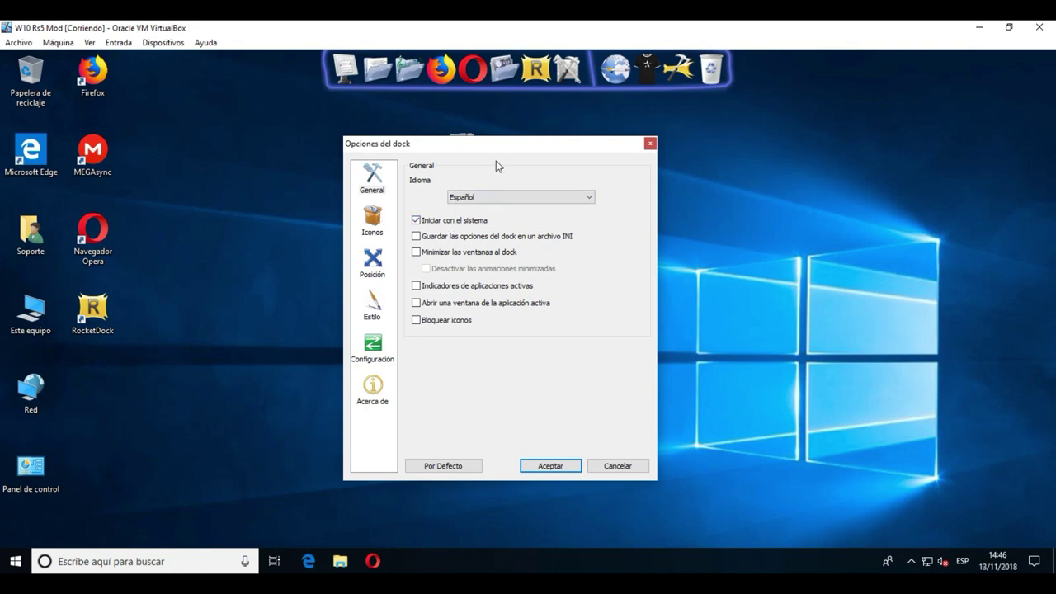
Step: Set the dock's icon quality to Alta calidad (lento)
{"action": "left_click", "coordinate": [373, 223]}
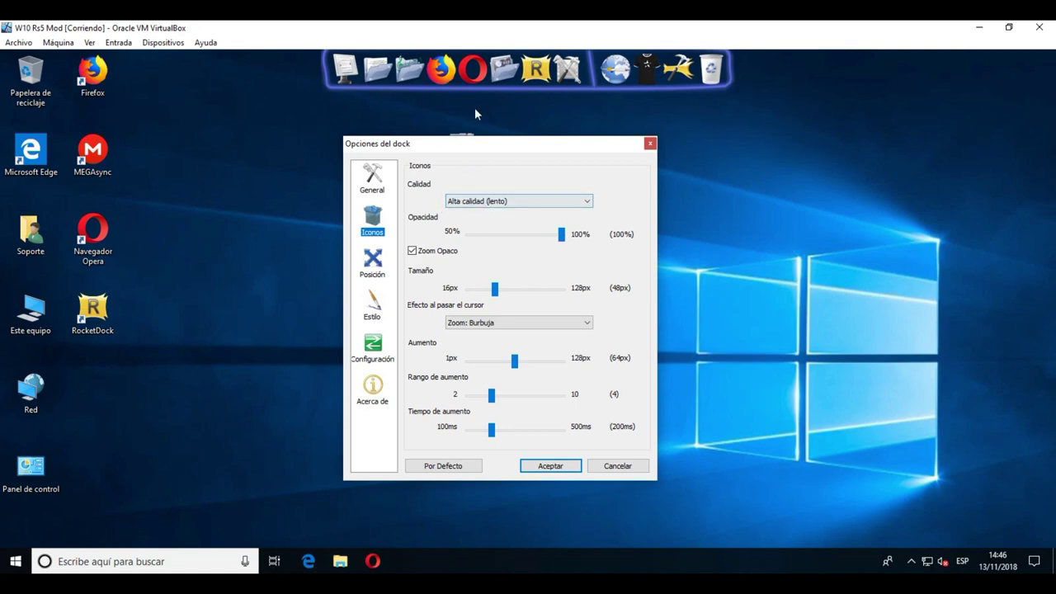
{"action": "left_click", "coordinate": [473, 200]}
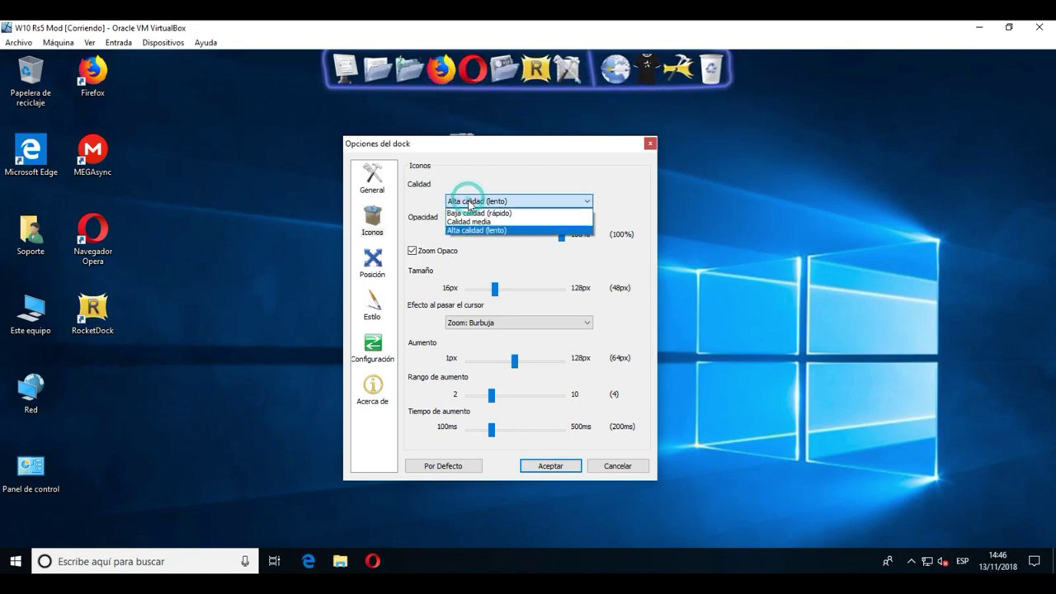
{"action": "left_click", "coordinate": [468, 231]}
{"action": "left_click", "coordinate": [482, 201]}
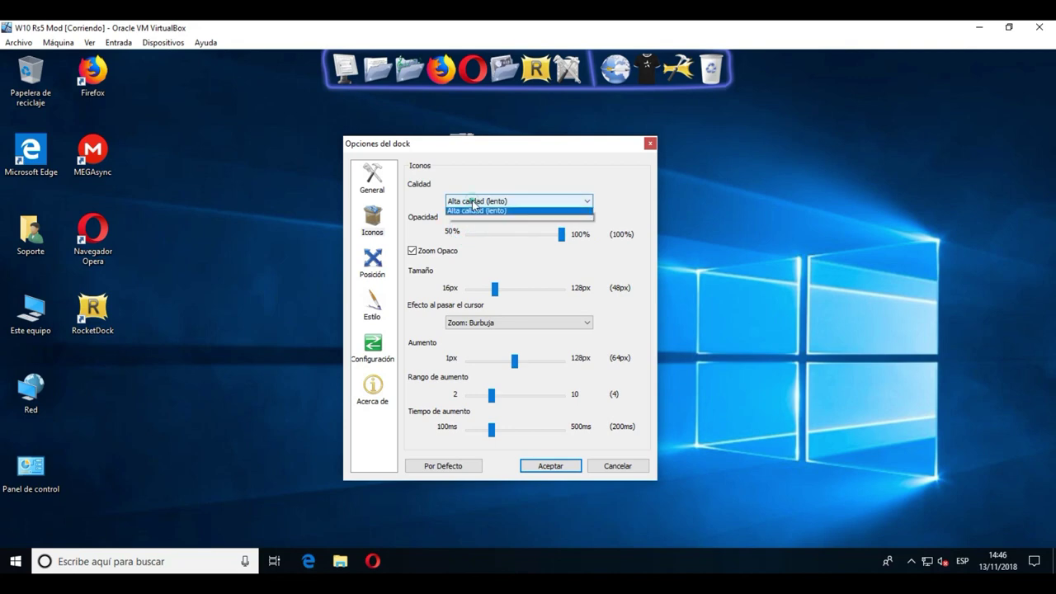
{"action": "left_click", "coordinate": [538, 231]}
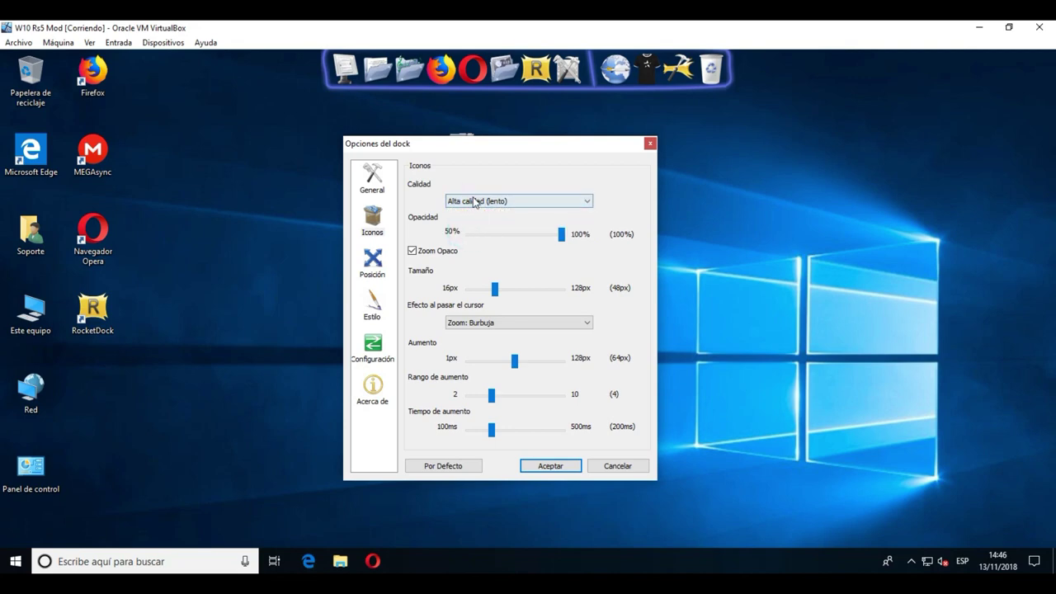
{"action": "left_click", "coordinate": [471, 202]}
{"action": "left_click", "coordinate": [464, 232]}
{"action": "left_click", "coordinate": [470, 201]}
{"action": "left_click", "coordinate": [470, 231]}
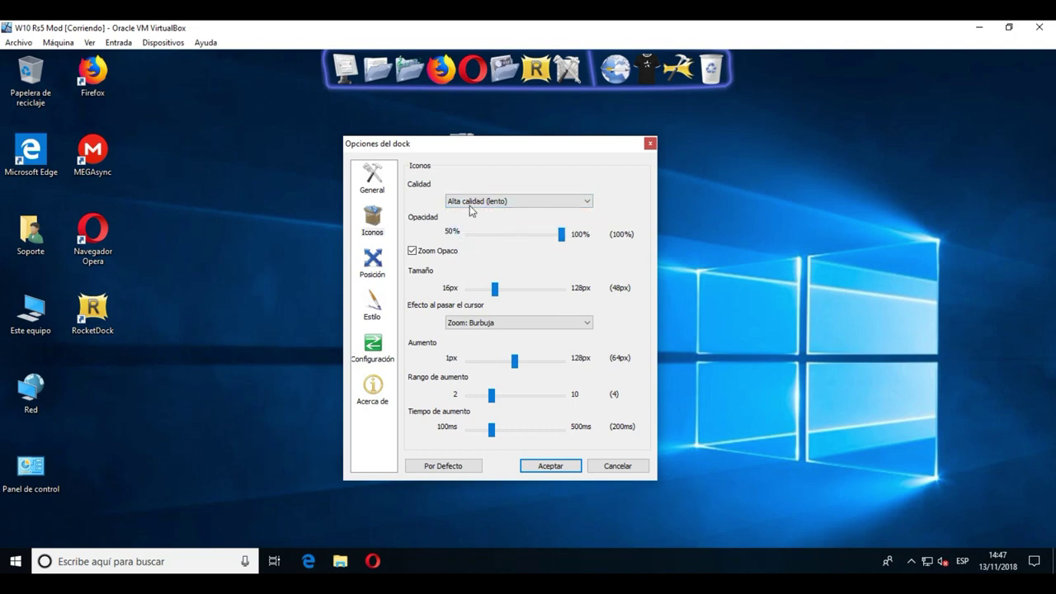
Step: Turn off the Zoom Opaco option for the dock's icons
{"action": "left_click", "coordinate": [413, 250]}
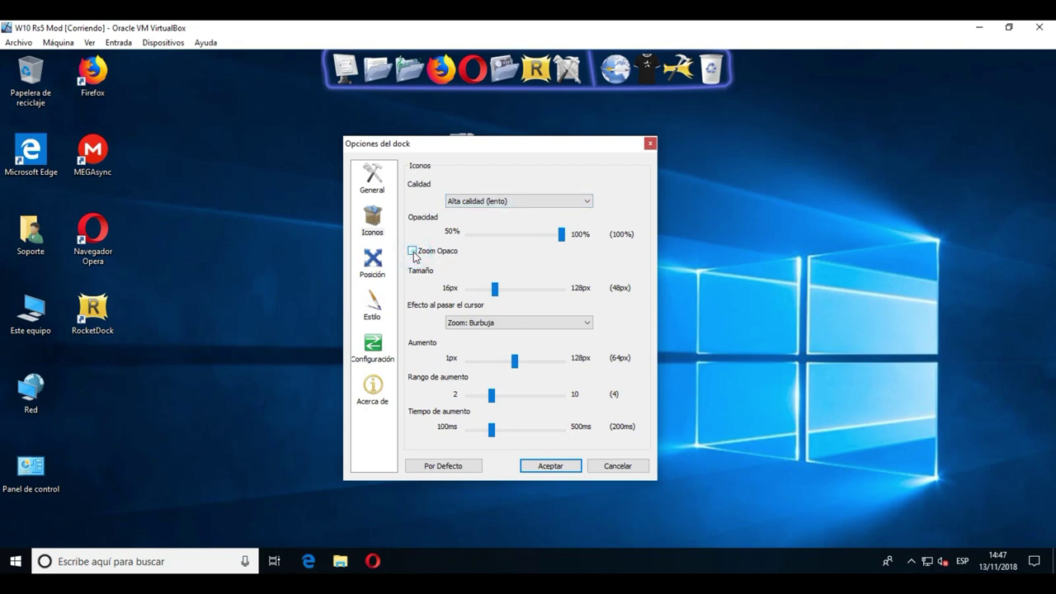
Step: Try the dock in the Abajo, Izquierda and Derecha screen positions, and return it to Arriba
{"action": "left_click", "coordinate": [373, 265]}
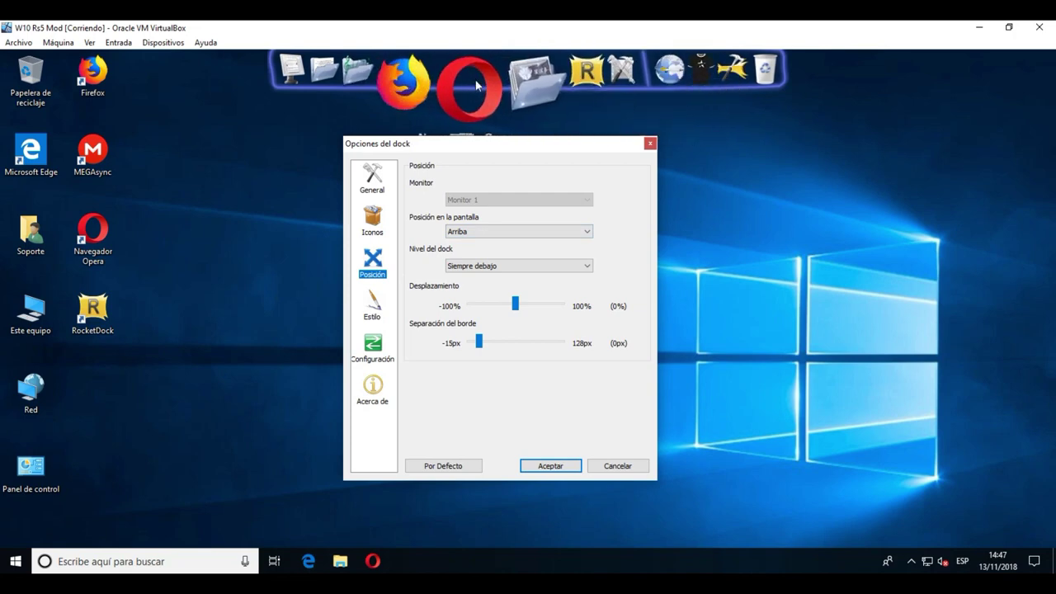
{"action": "left_click", "coordinate": [464, 234]}
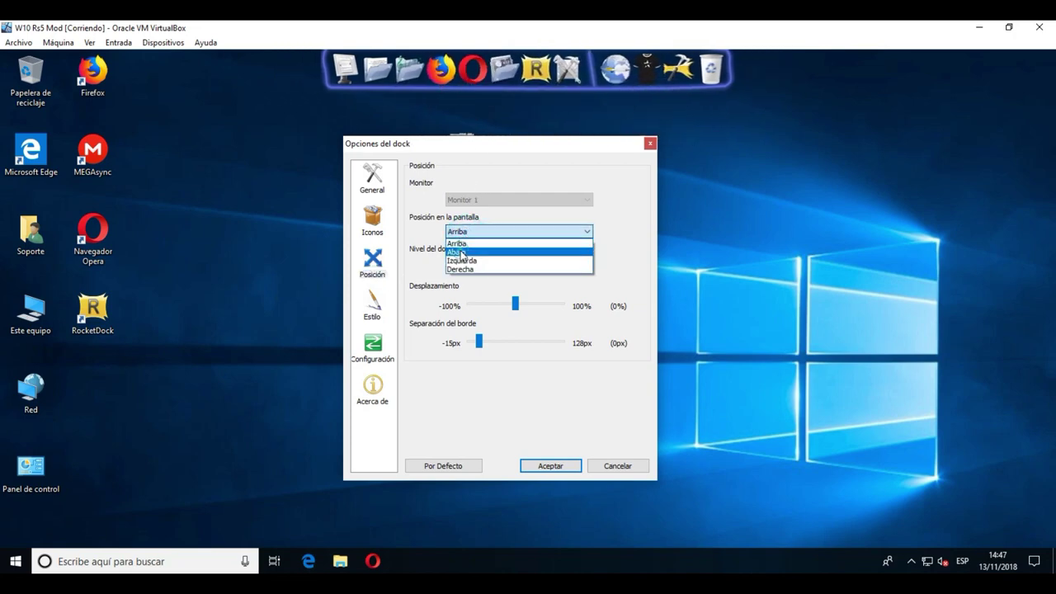
{"action": "left_click", "coordinate": [455, 246]}
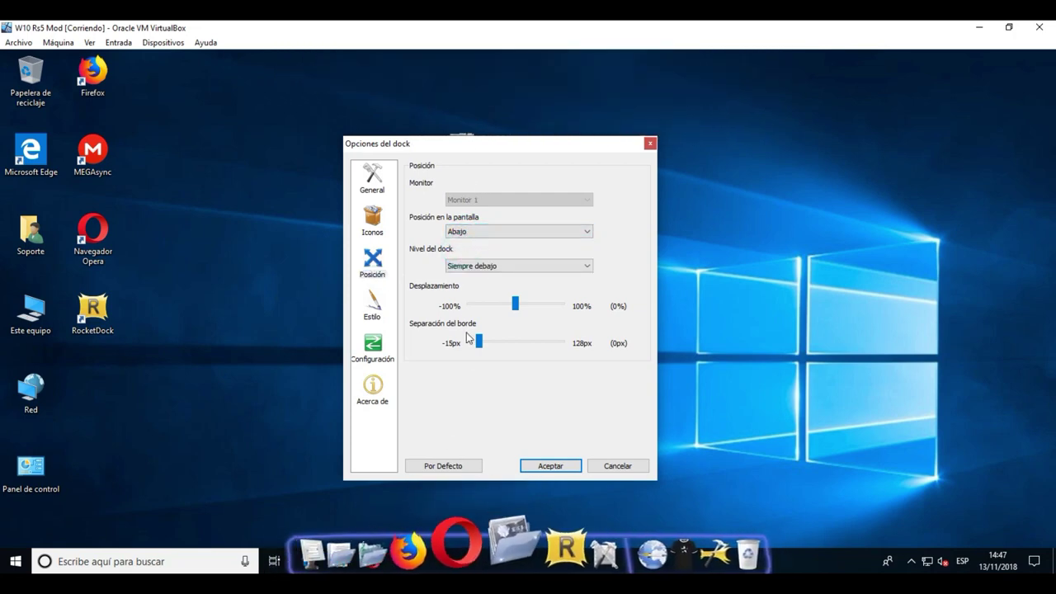
{"action": "left_click", "coordinate": [464, 234]}
{"action": "left_click", "coordinate": [462, 259]}
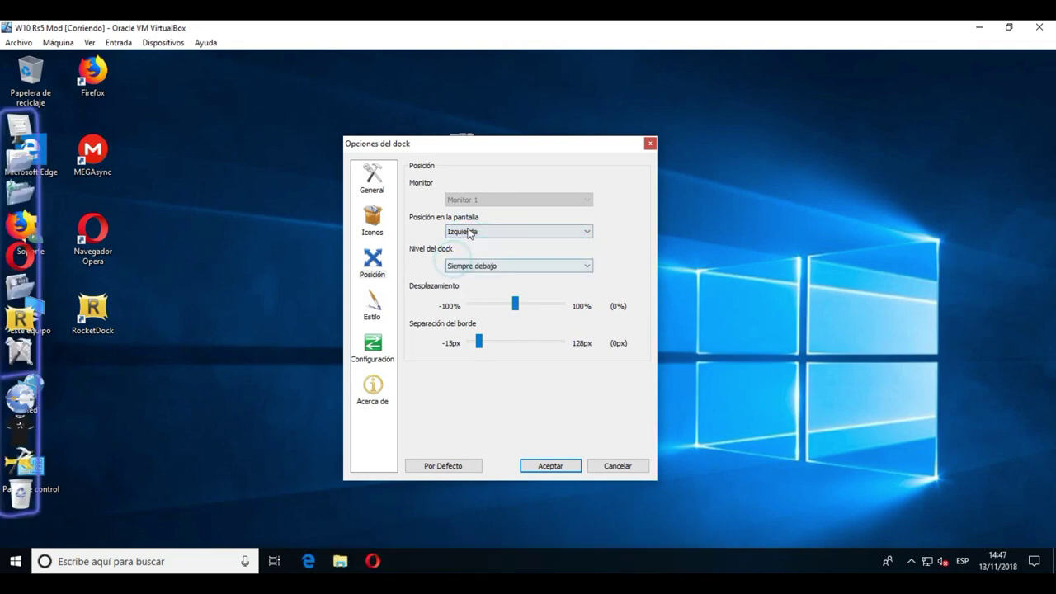
{"action": "left_click", "coordinate": [466, 232]}
{"action": "left_click", "coordinate": [459, 269]}
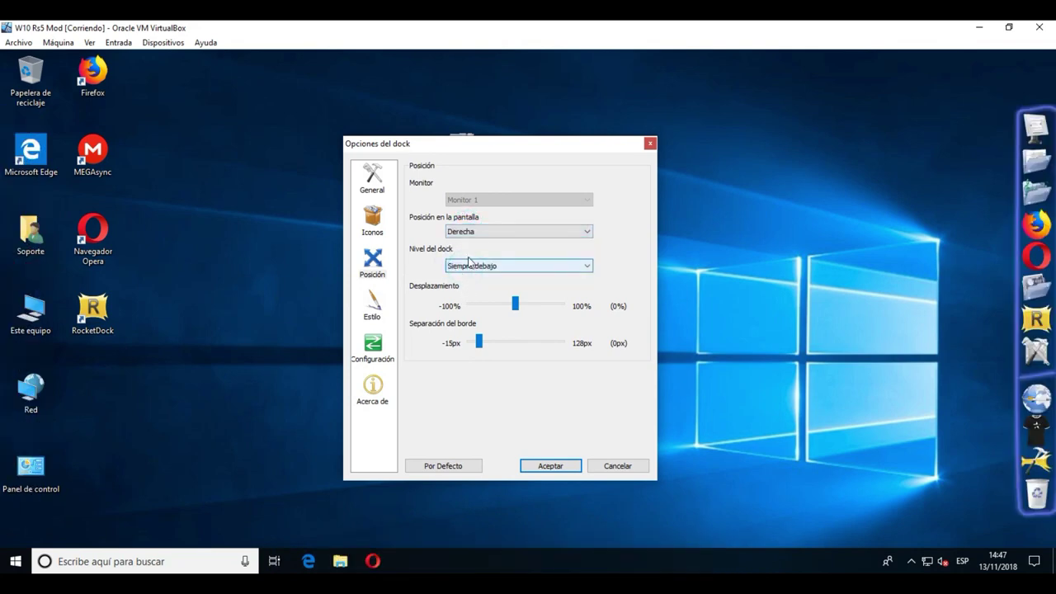
{"action": "left_click", "coordinate": [476, 236]}
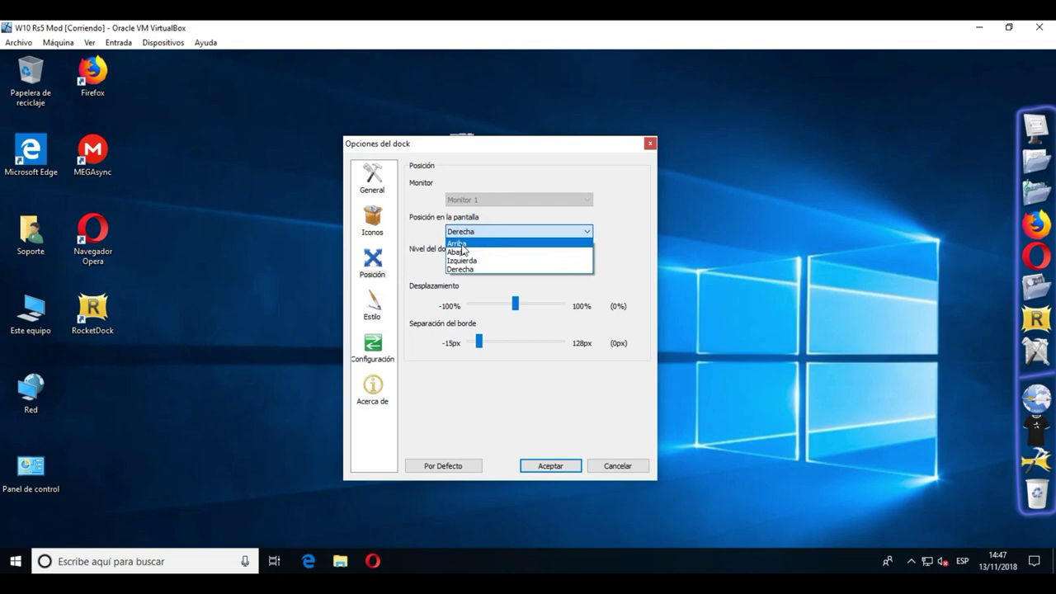
{"action": "left_click", "coordinate": [460, 244]}
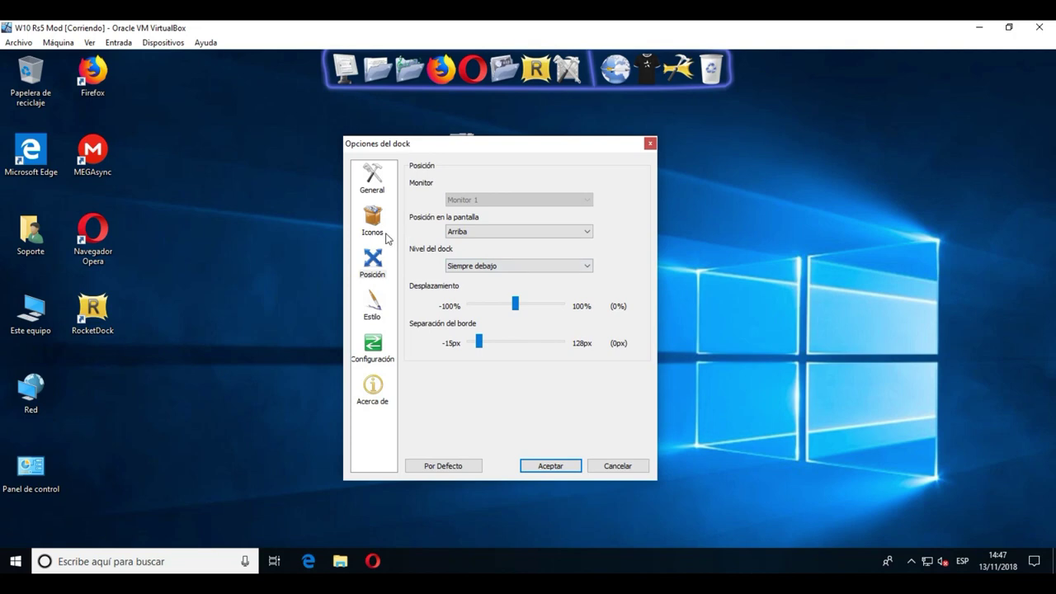
Step: Preview the AstroLife, AstroGlass and Blank themes in the Estilo options, and set the dock's theme to Inspirat
{"action": "left_click", "coordinate": [372, 309]}
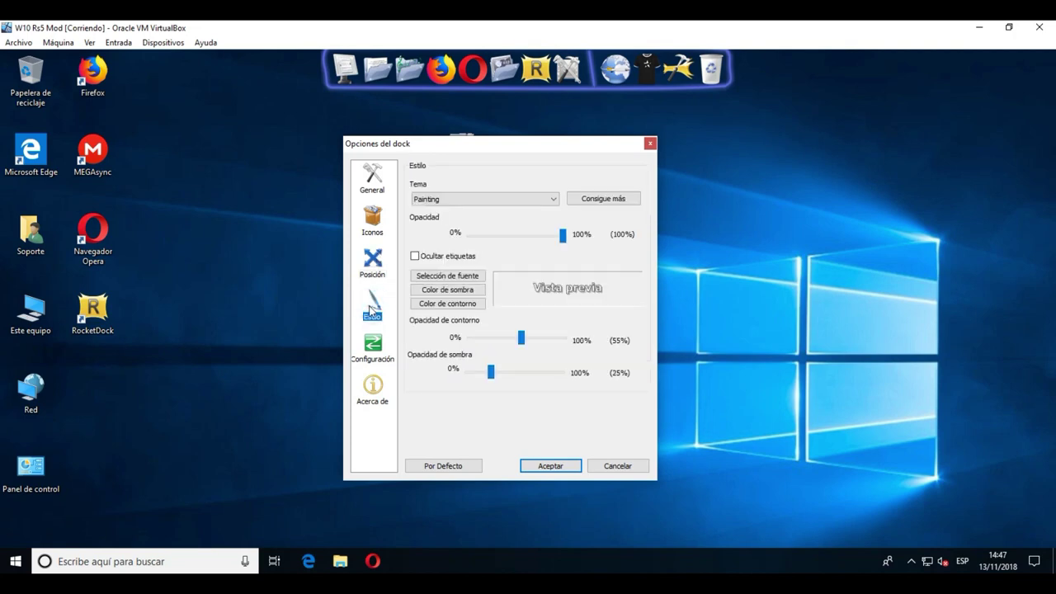
{"action": "left_click", "coordinate": [488, 201]}
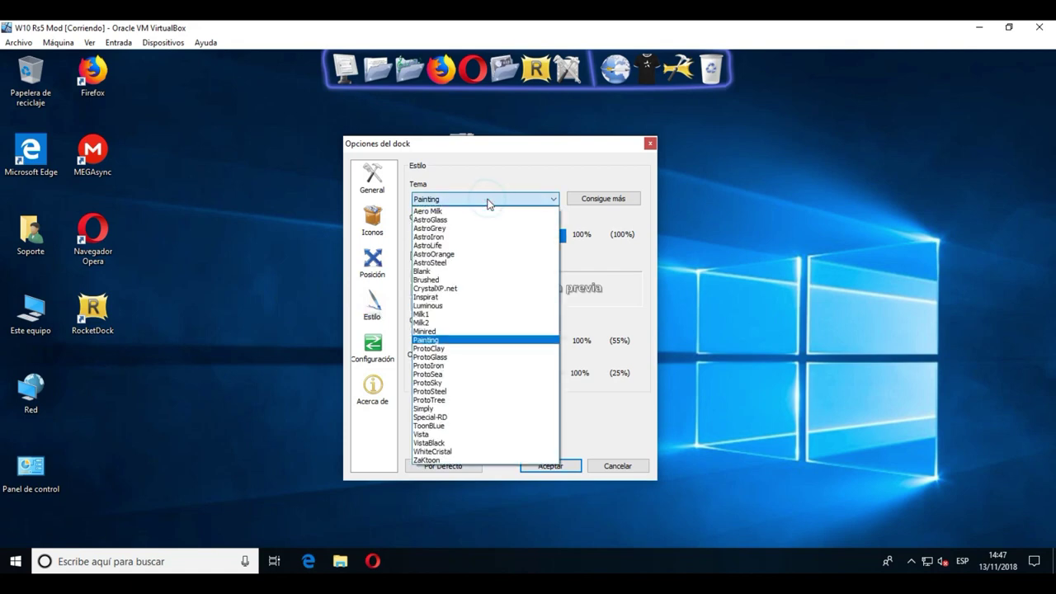
{"action": "left_click", "coordinate": [443, 245]}
{"action": "left_click", "coordinate": [475, 200]}
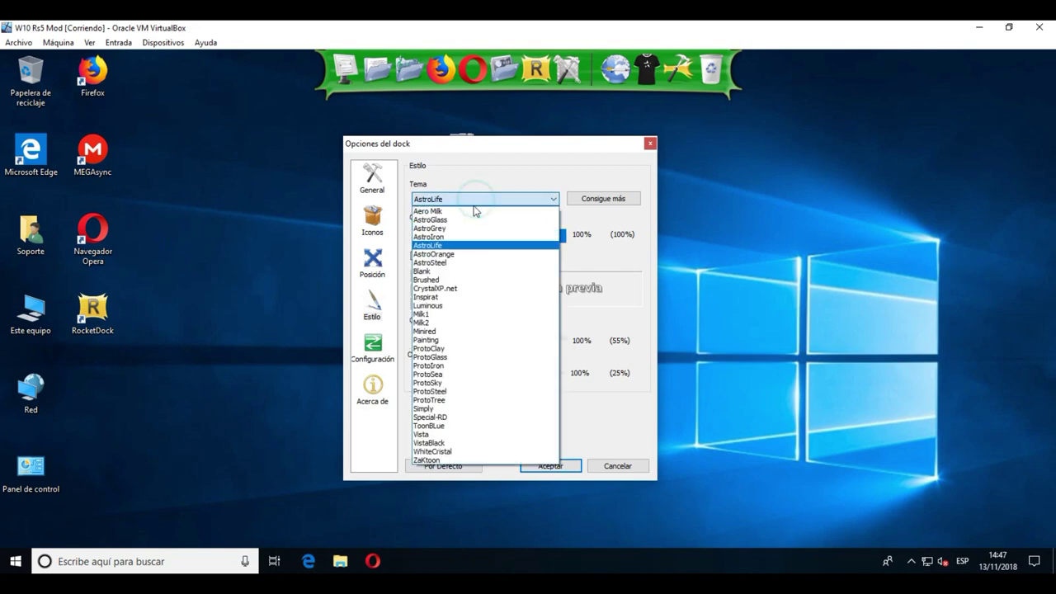
{"action": "left_click", "coordinate": [431, 219]}
{"action": "left_click", "coordinate": [457, 199]}
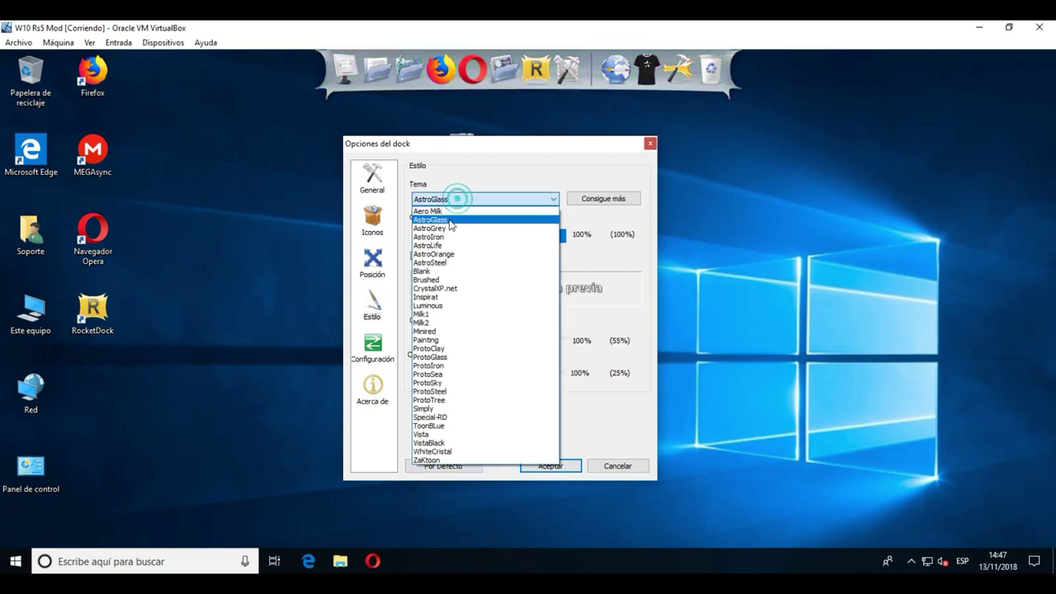
{"action": "left_click", "coordinate": [425, 271]}
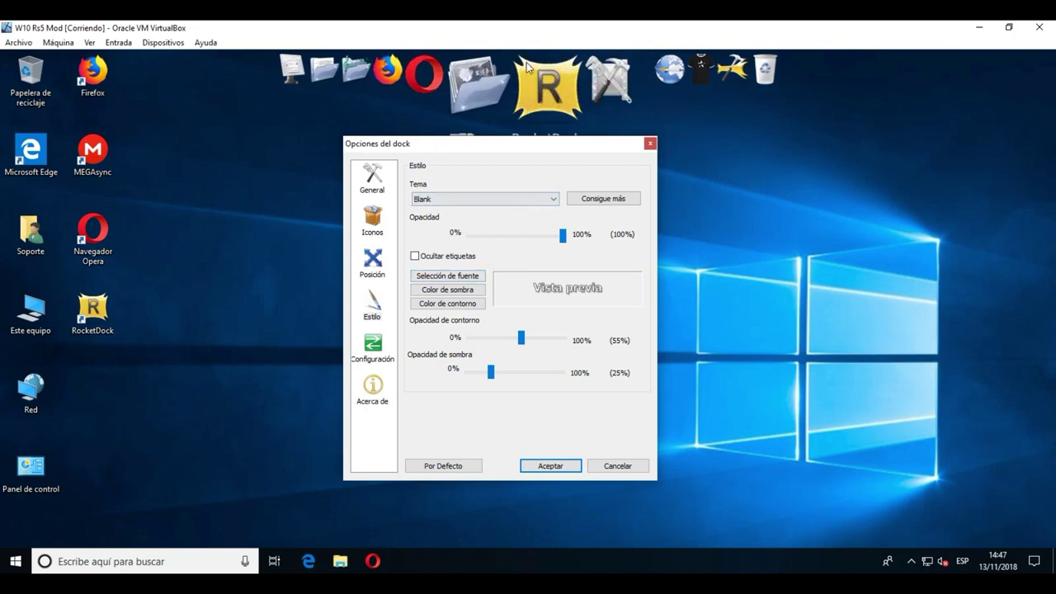
{"action": "left_click", "coordinate": [452, 199]}
{"action": "left_click", "coordinate": [426, 297]}
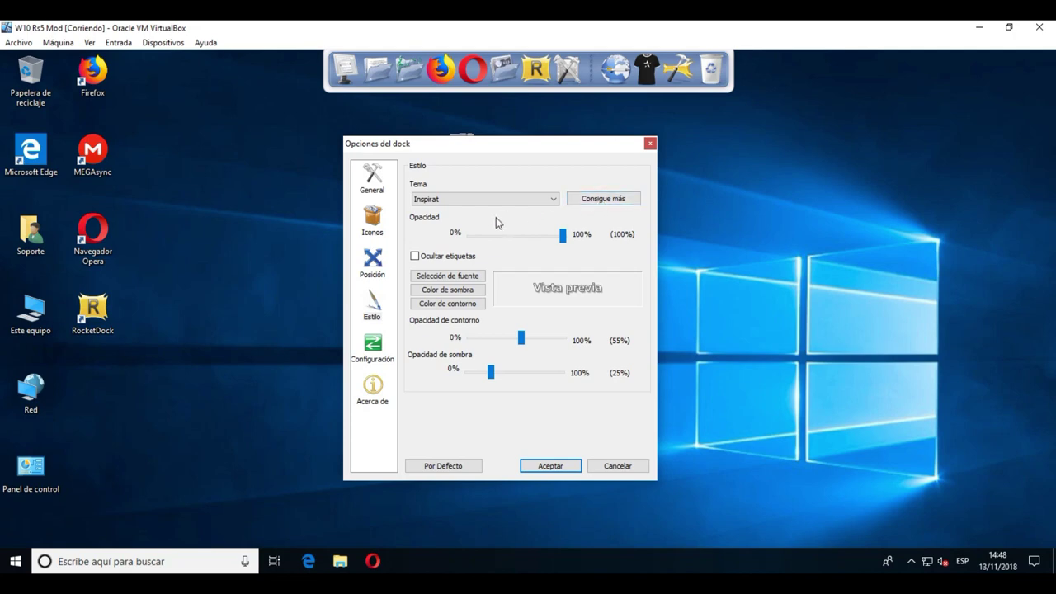
Step: Enable Ocultar automáticamente in the dock's Configuración options, view the Acerca de information and accept the dock options
{"action": "left_click", "coordinate": [368, 344]}
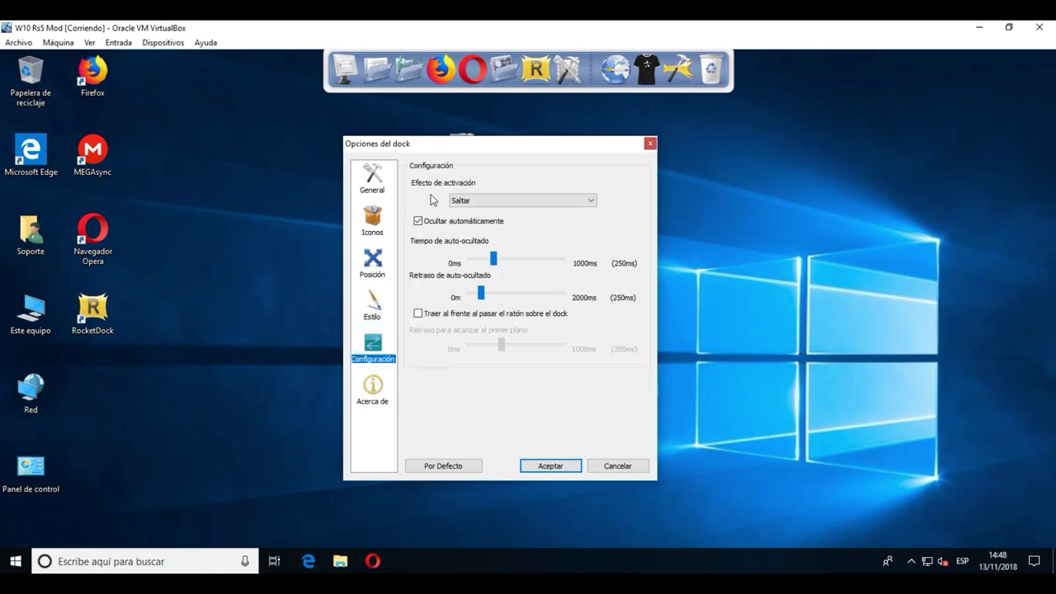
{"action": "left_click", "coordinate": [419, 222]}
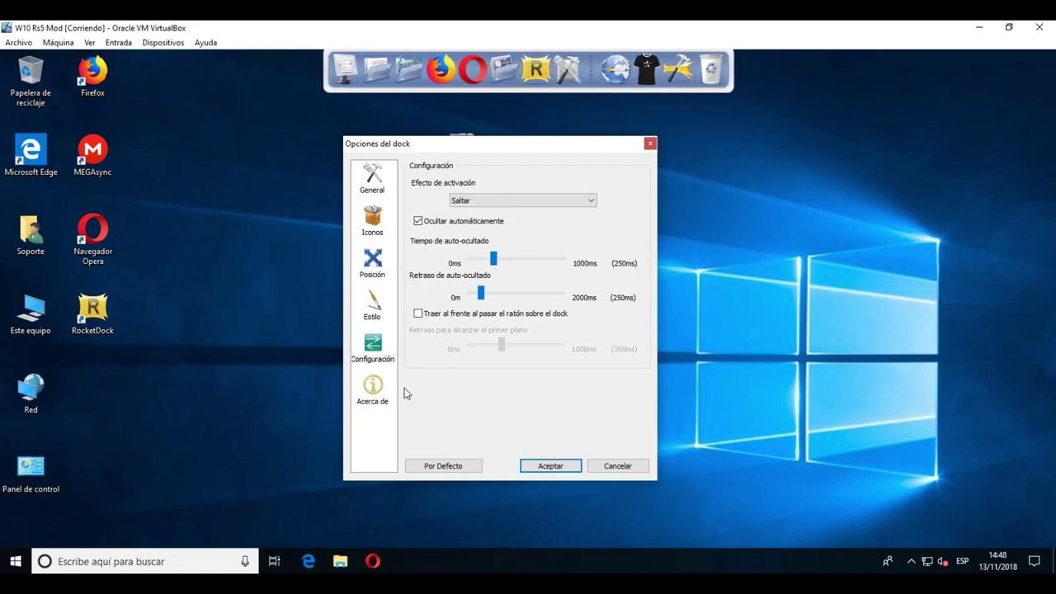
{"action": "left_click", "coordinate": [376, 400]}
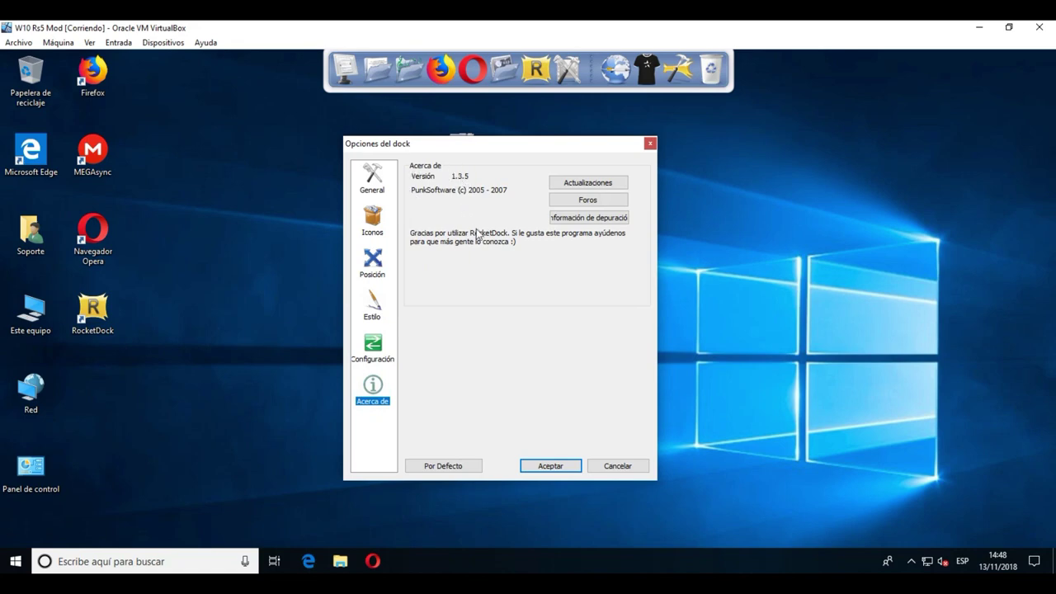
{"action": "left_click", "coordinate": [546, 466]}
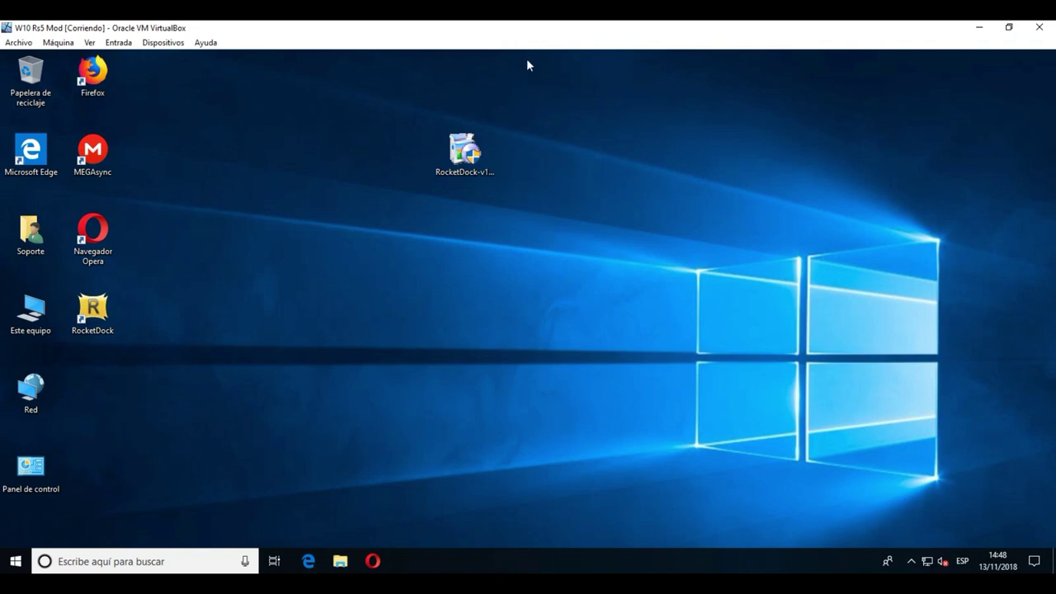
Step: Turn Ocultar automáticamente off and on again directly from the dock's Dock Settings icon
{"action": "mouse_move", "coordinate": [532, 55]}
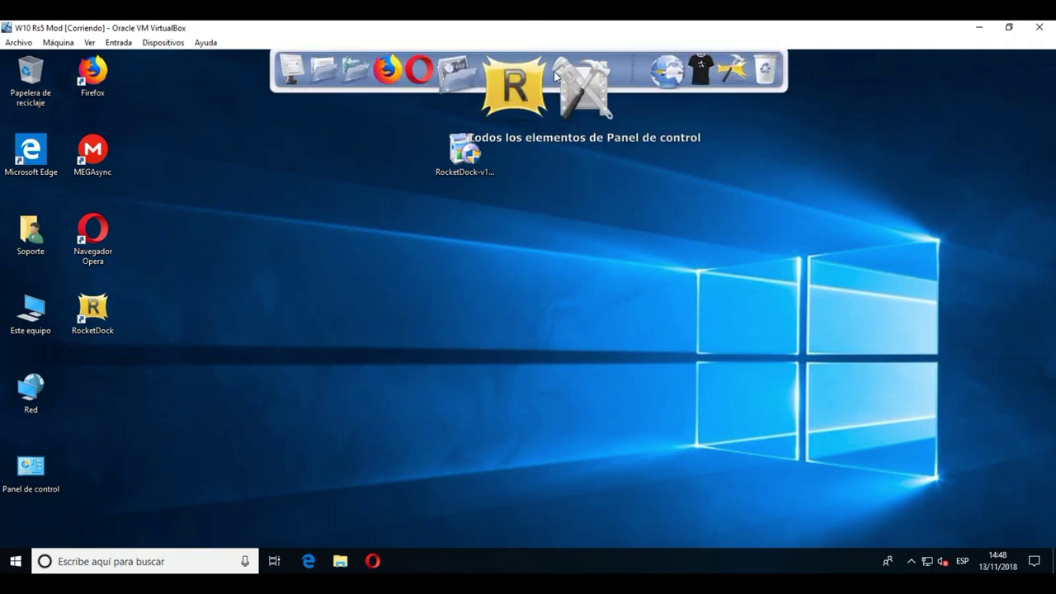
{"action": "left_click", "coordinate": [555, 75]}
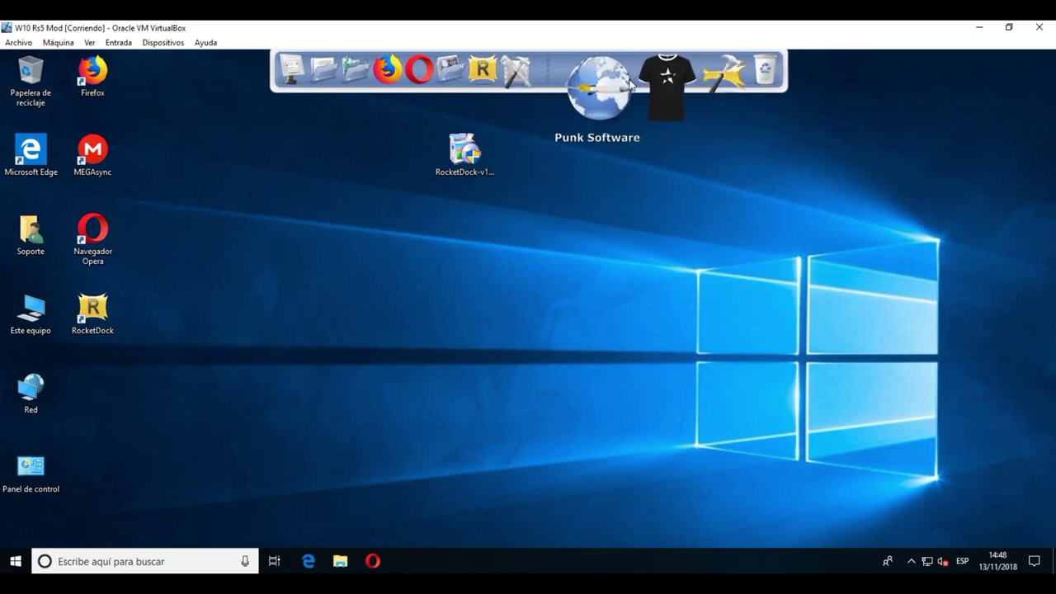
{"action": "left_click", "coordinate": [675, 83]}
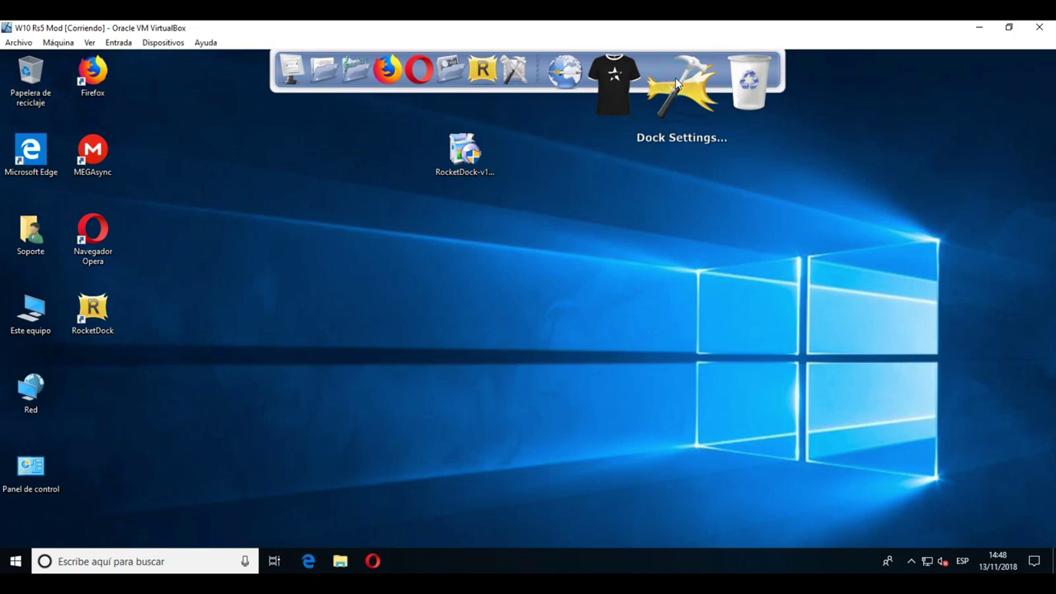
{"action": "right_click", "coordinate": [675, 82]}
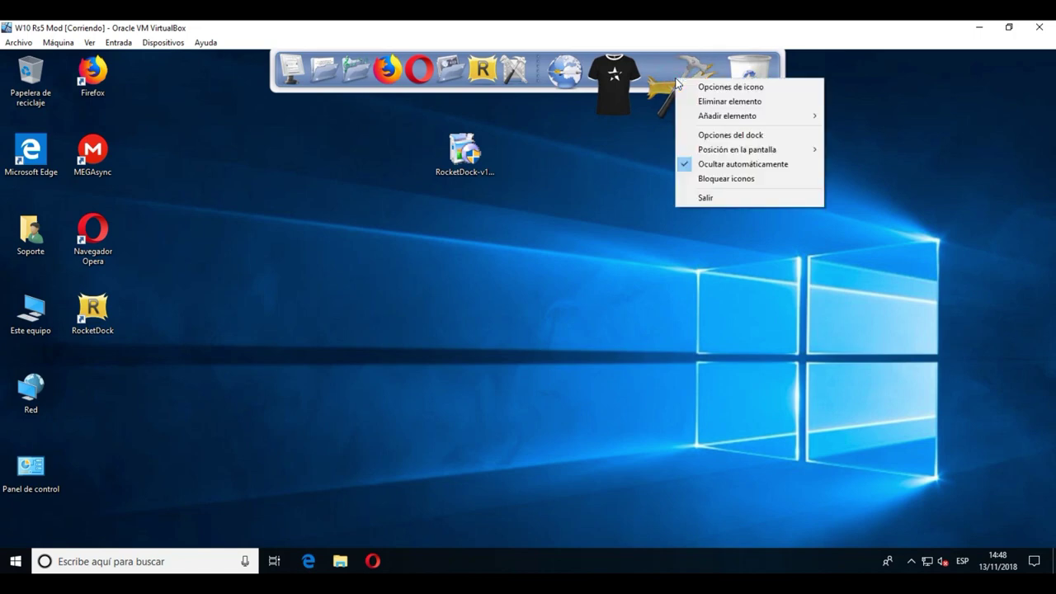
{"action": "left_click", "coordinate": [700, 167]}
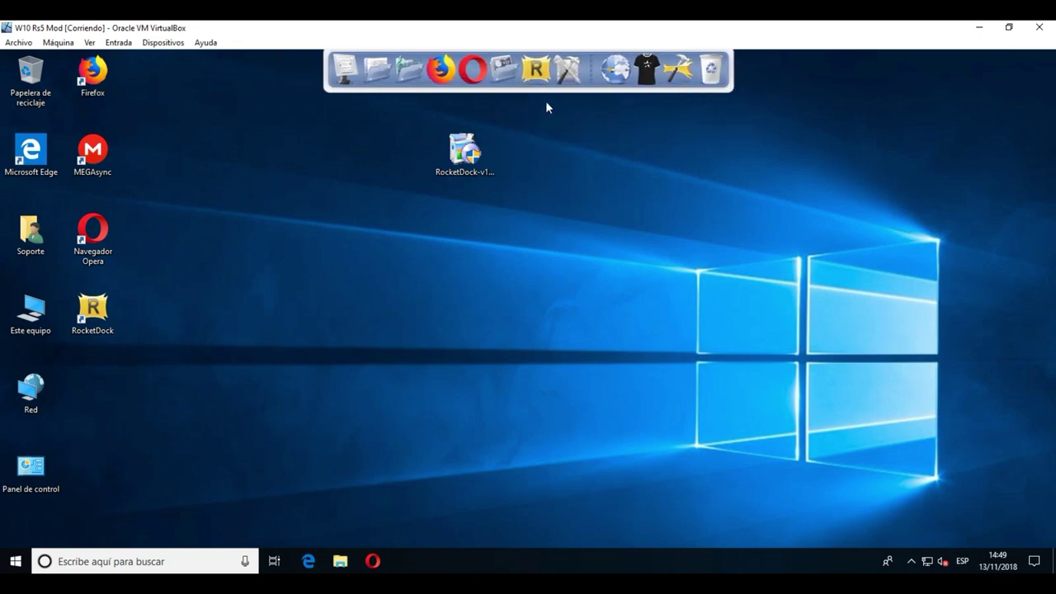
{"action": "right_click", "coordinate": [680, 77]}
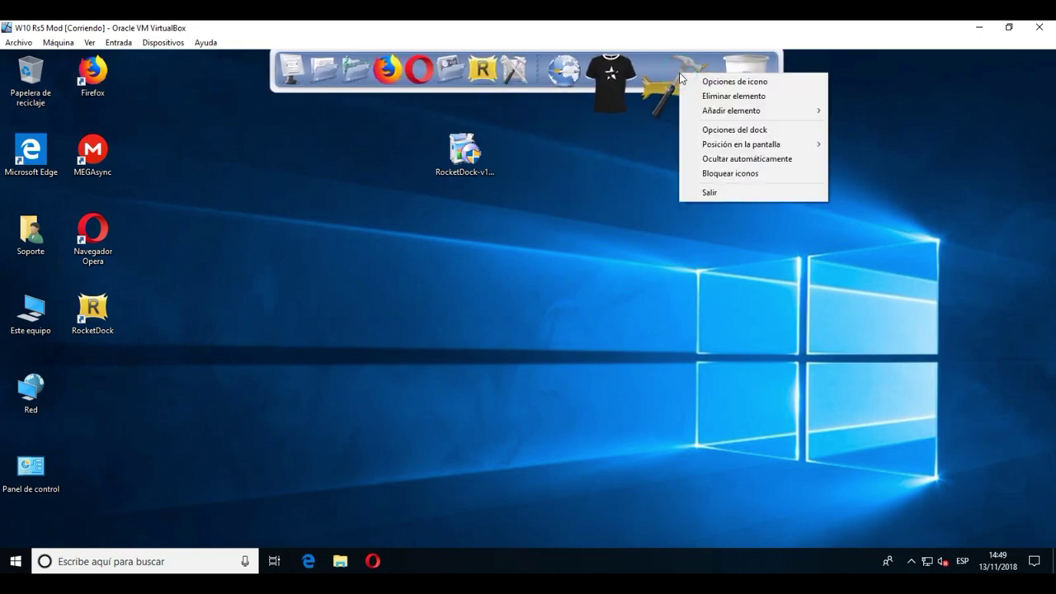
{"action": "left_click", "coordinate": [703, 159]}
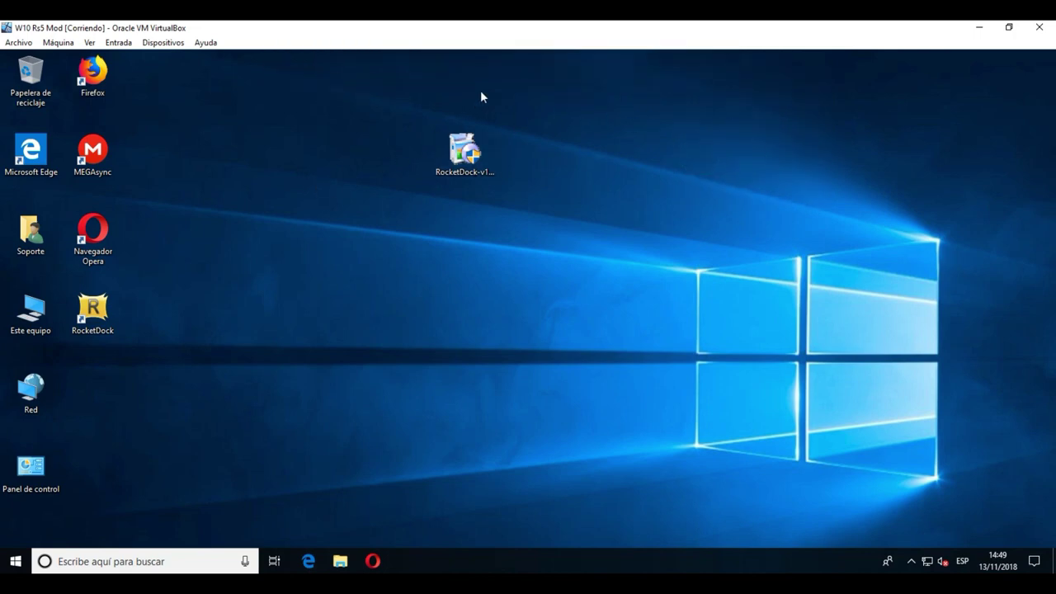
Step: Remove the Firefox and Opera icons from the dock
{"action": "mouse_move", "coordinate": [530, 50]}
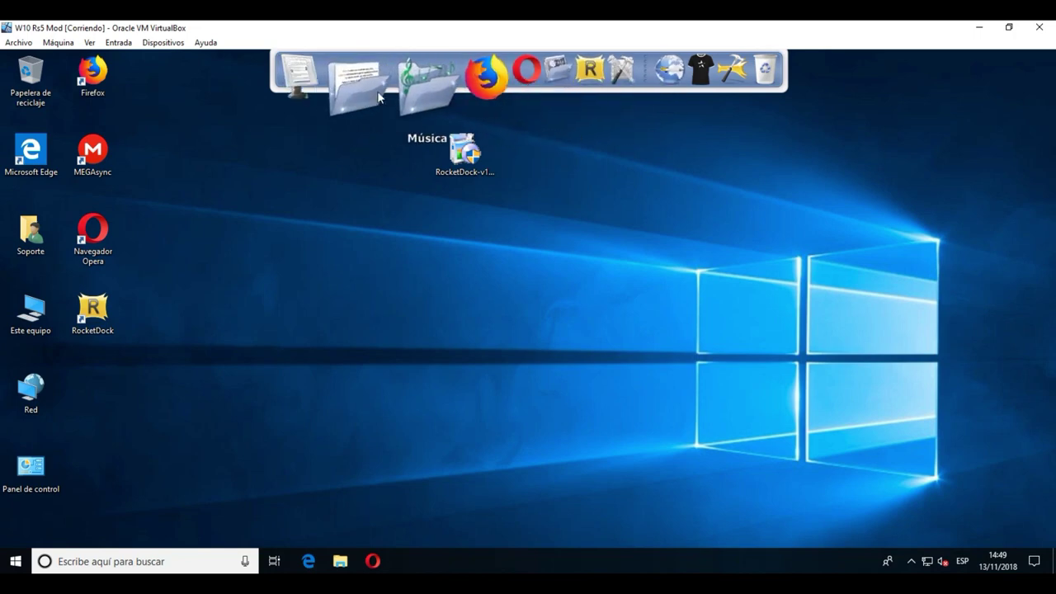
{"action": "mouse_move", "coordinate": [434, 47]}
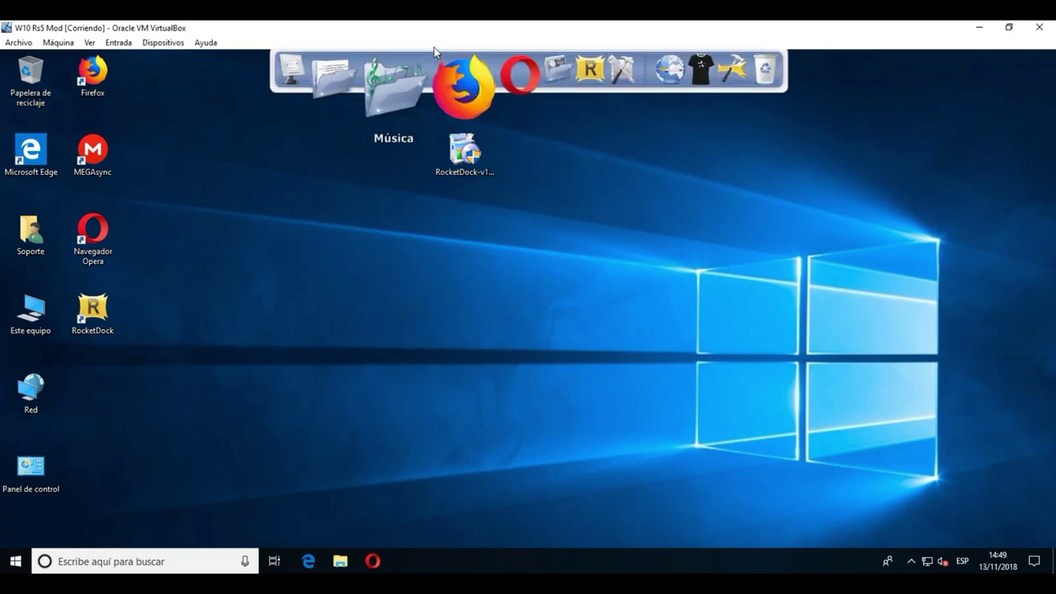
{"action": "right_click", "coordinate": [443, 90]}
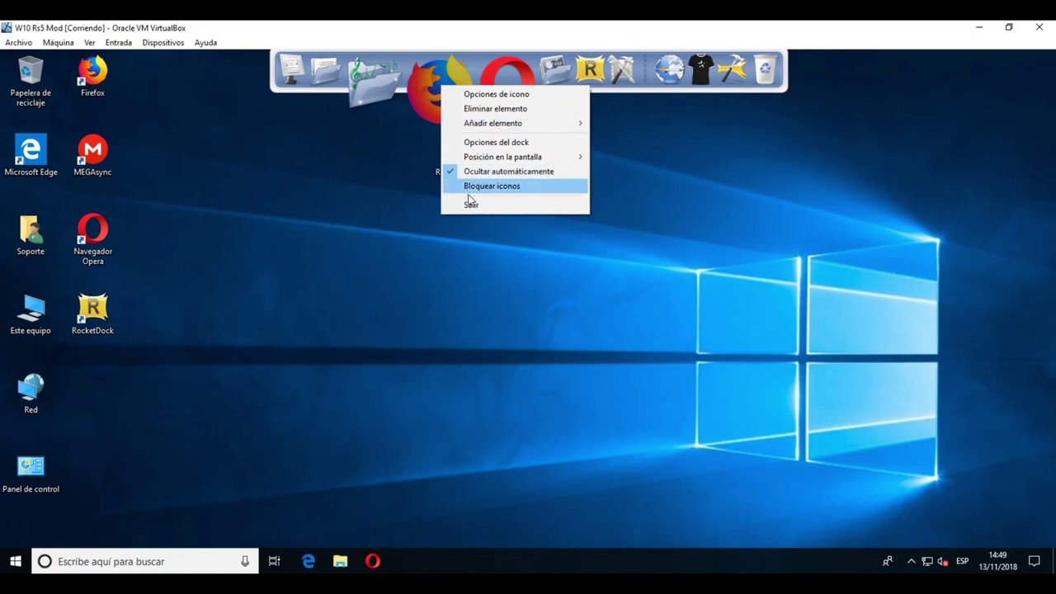
{"action": "left_click", "coordinate": [479, 109]}
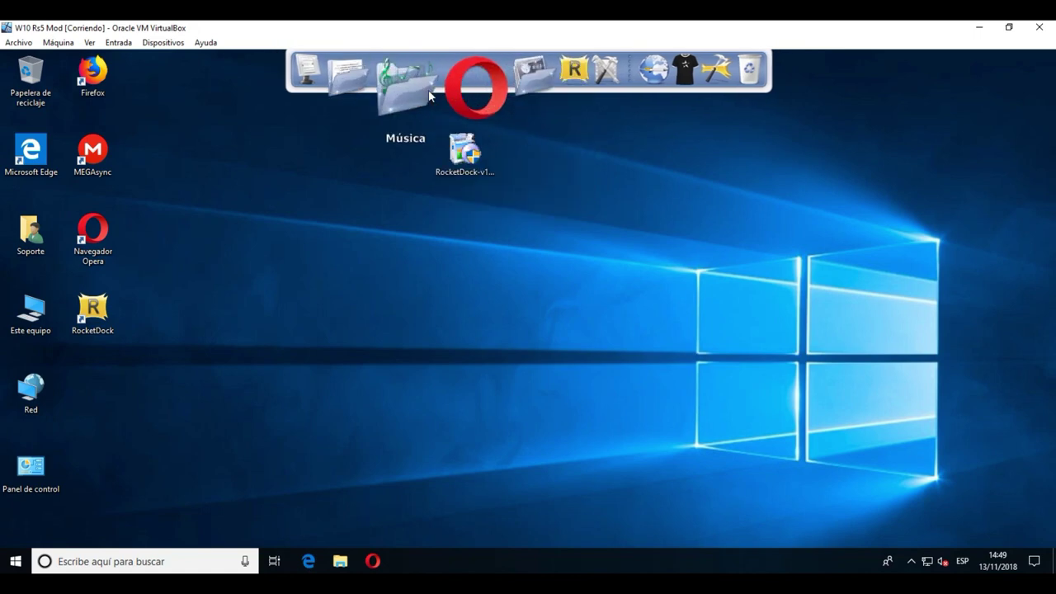
{"action": "left_click_drag", "start_coordinate": [452, 87], "coordinate": [372, 219]}
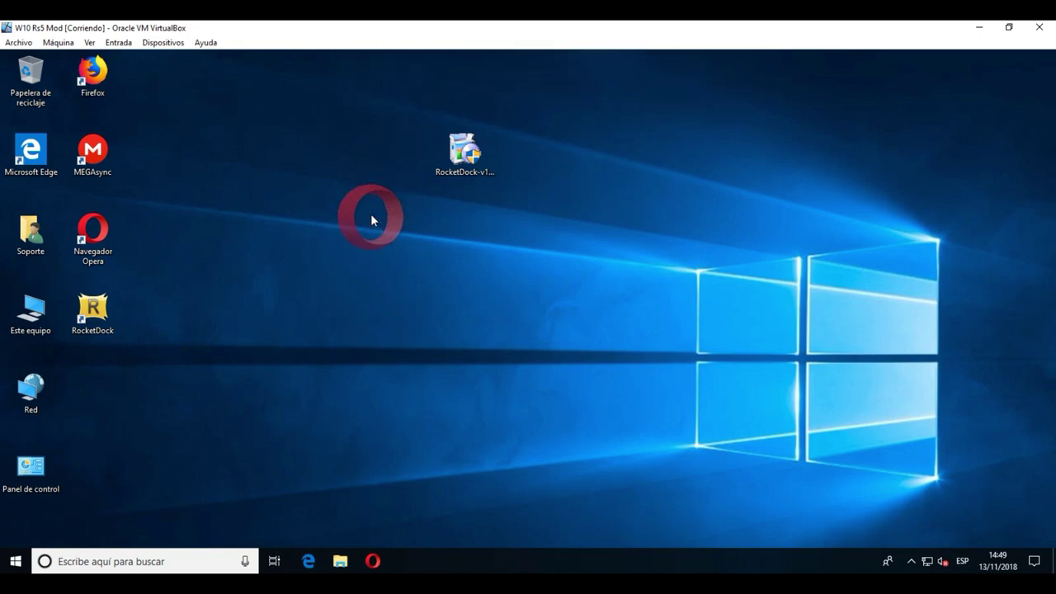
Step: Add the Firefox and MEGAsync desktop shortcuts to the dock
{"action": "mouse_move", "coordinate": [498, 41]}
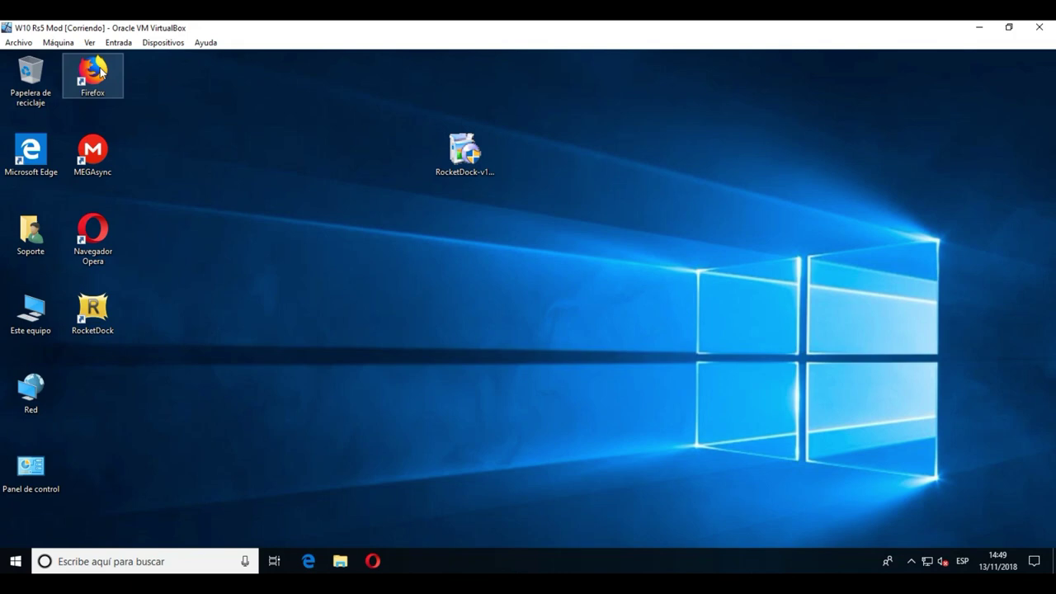
{"action": "left_click_drag", "start_coordinate": [99, 71], "coordinate": [496, 85]}
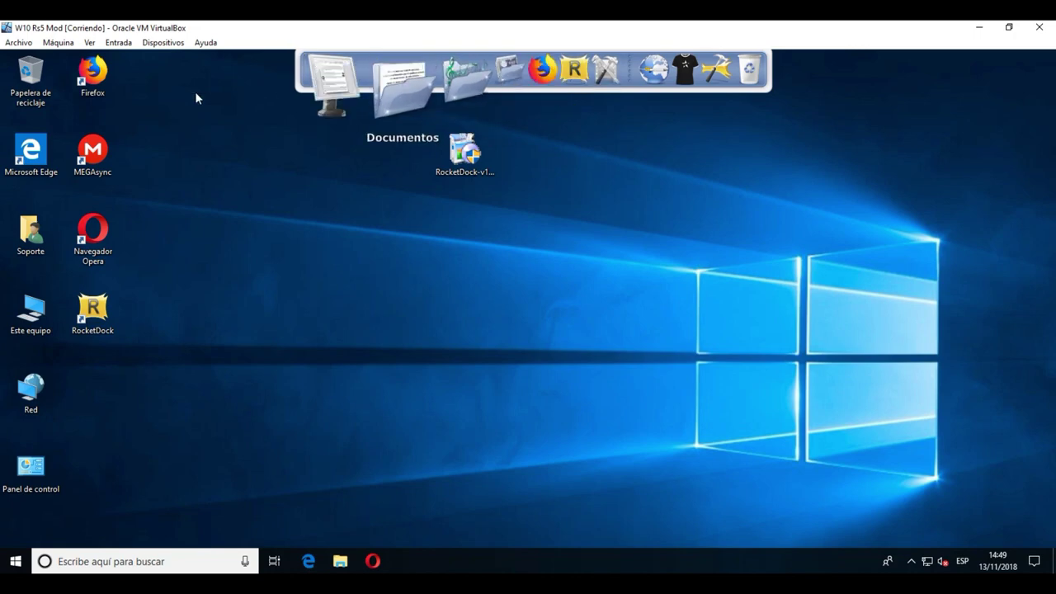
{"action": "left_click_drag", "start_coordinate": [93, 153], "coordinate": [435, 85]}
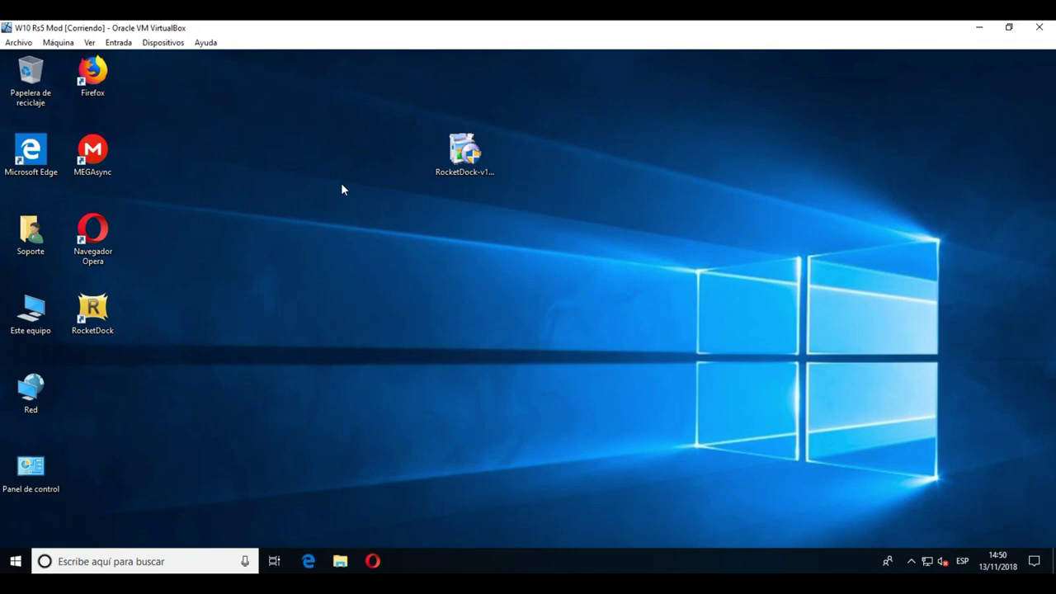
Step: Lock the dock's icons by turning on Bloquear iconos
{"action": "mouse_move", "coordinate": [466, 52]}
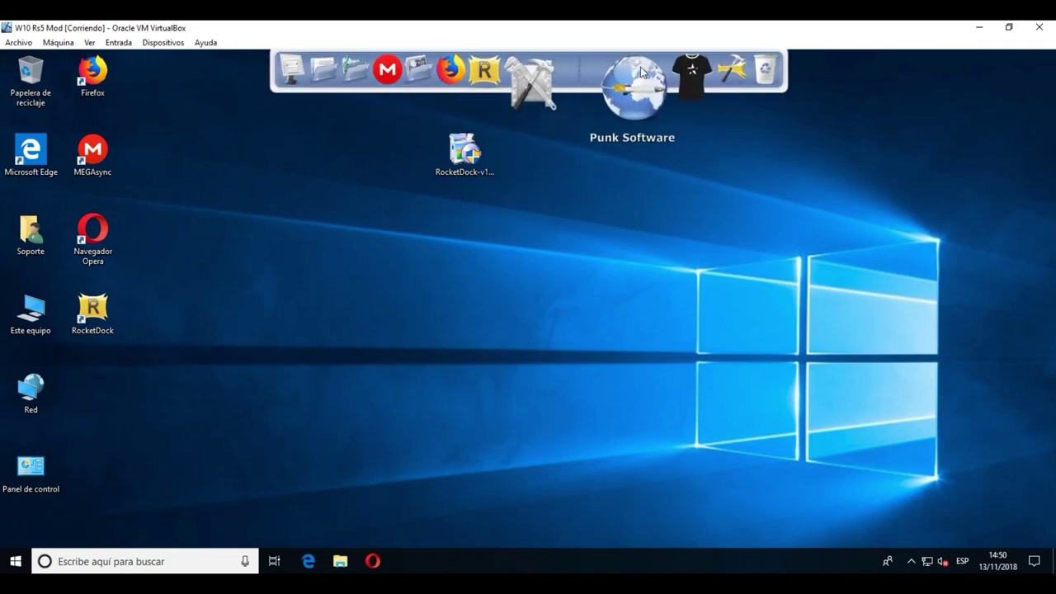
{"action": "right_click", "coordinate": [681, 76]}
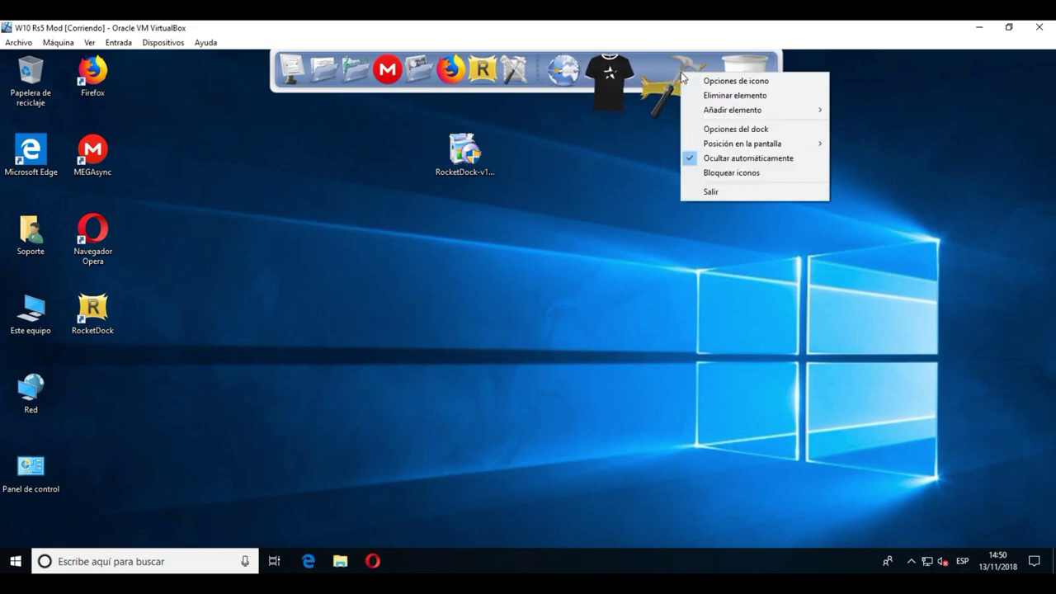
{"action": "left_click", "coordinate": [699, 172]}
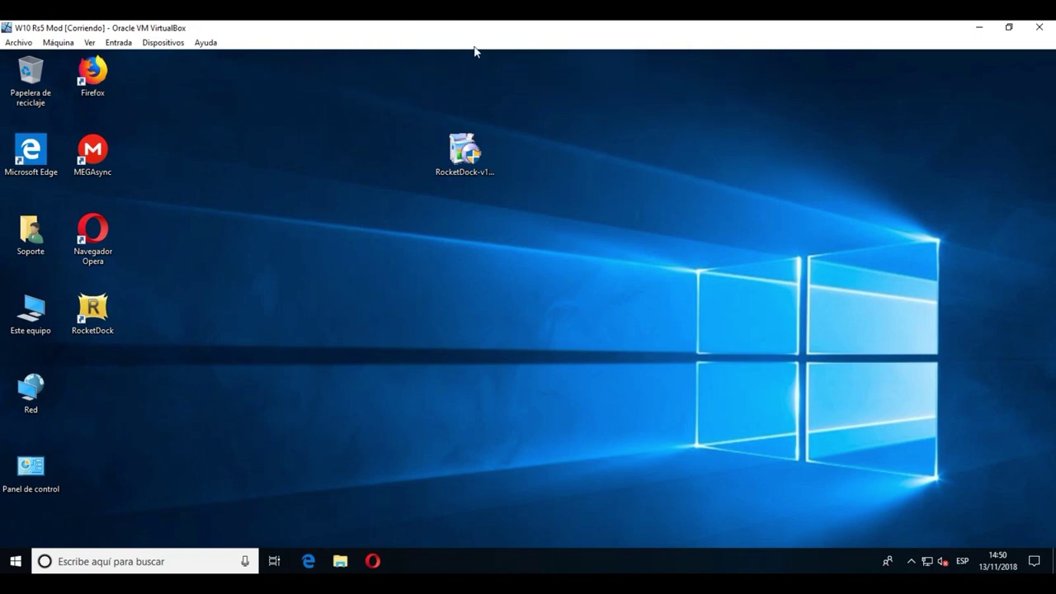
Step: Check the removal option for the Firefox dock icon, and unlock the icons by turning off Bloquear iconos
{"action": "mouse_move", "coordinate": [474, 53]}
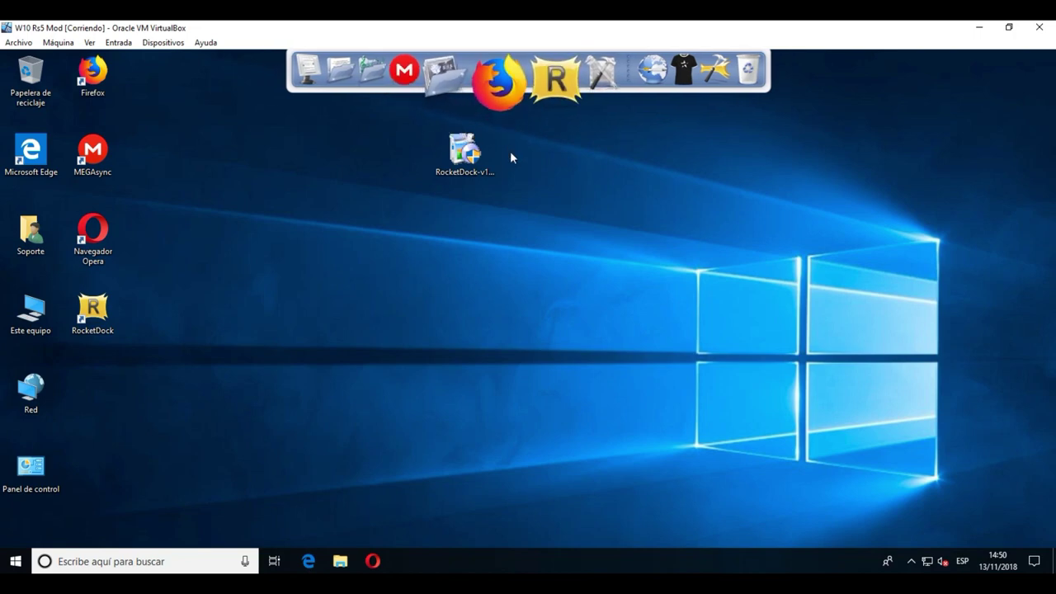
{"action": "right_click", "coordinate": [506, 74]}
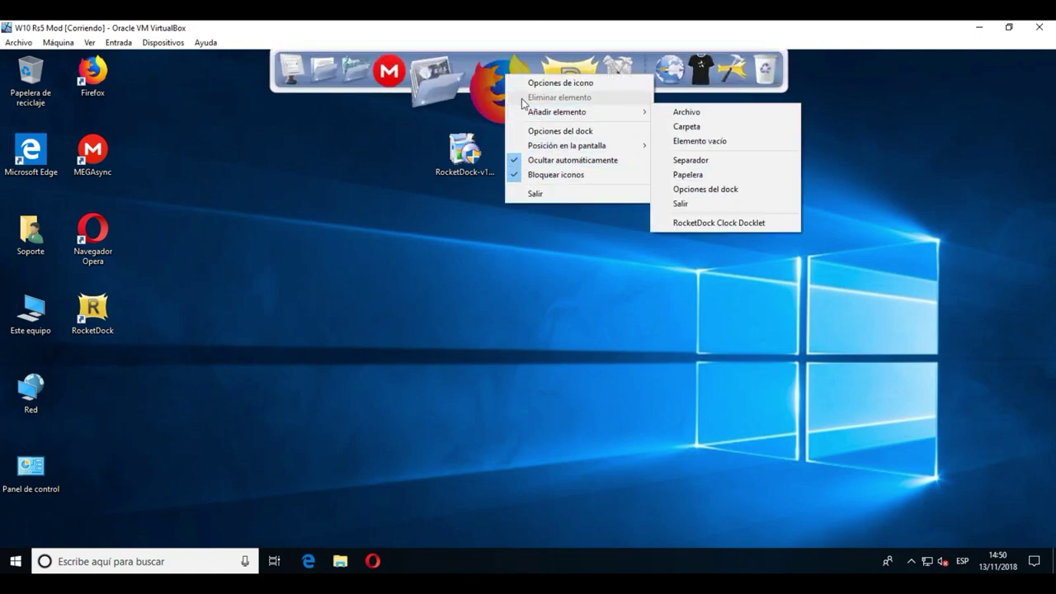
{"action": "right_click", "coordinate": [724, 75]}
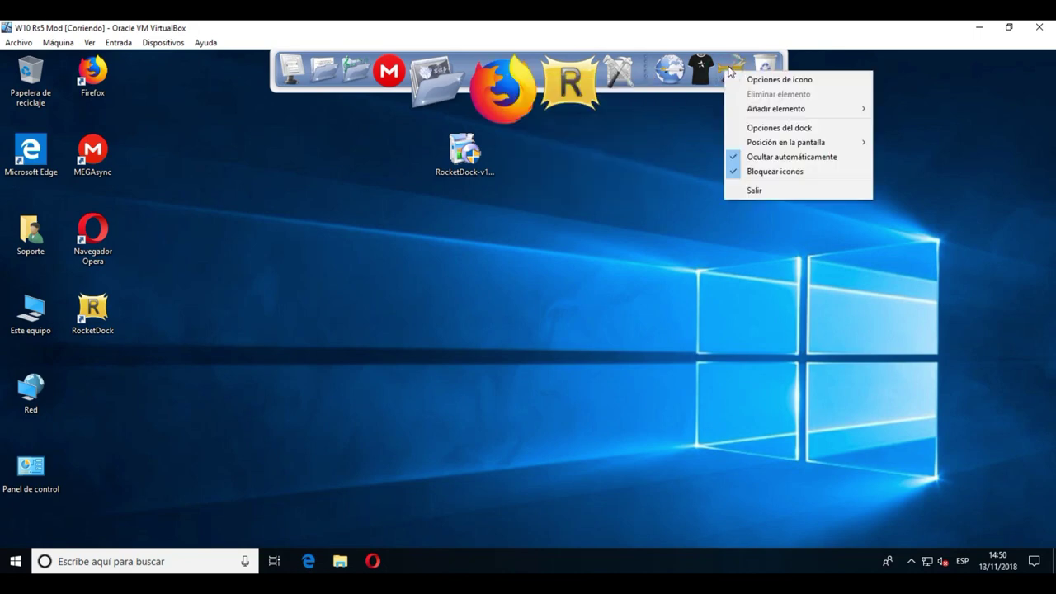
{"action": "left_click", "coordinate": [749, 173]}
Step: Remove the MEGAsync icon from the dock by pulling it out onto the desktop
{"action": "mouse_move", "coordinate": [471, 74]}
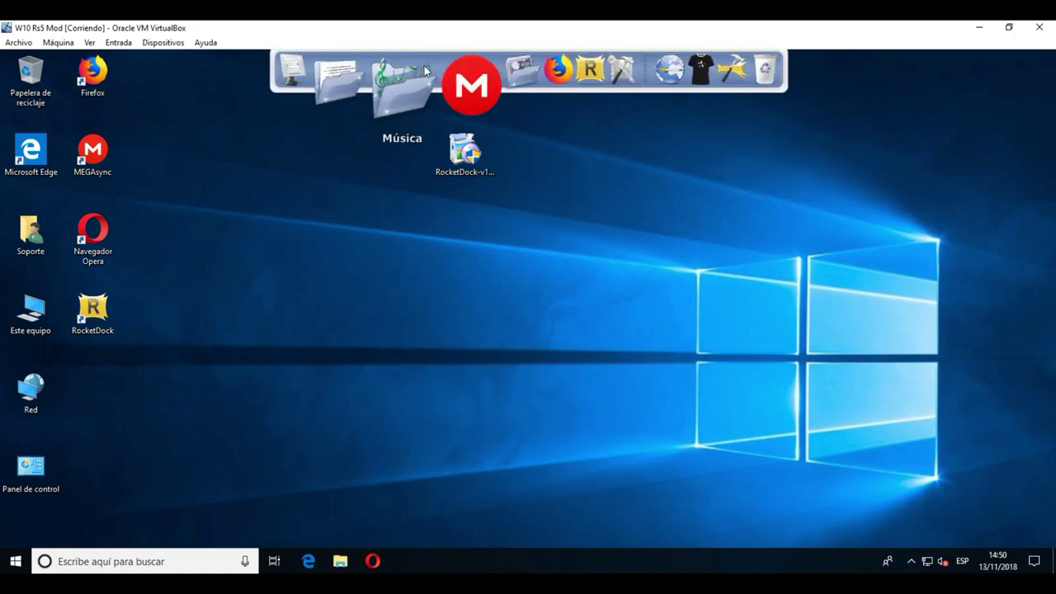
{"action": "left_click_drag", "start_coordinate": [471, 74], "coordinate": [363, 216]}
{"action": "mouse_move", "coordinate": [454, 66]}
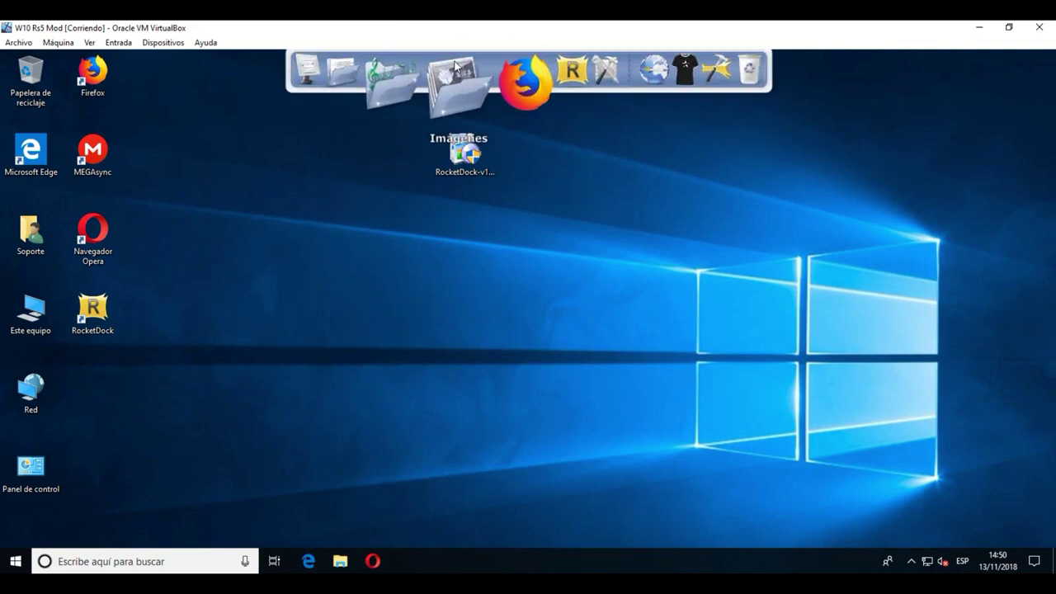